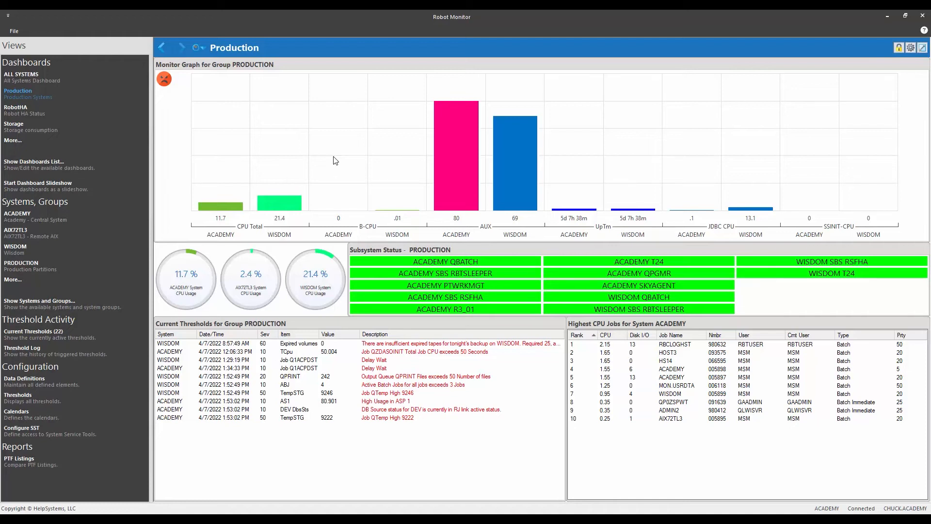
# Review the CALRUL58MF calendar rule's start time, duration, recurrence and valid days, leaving it unmodified.
pyautogui.click(34, 418)
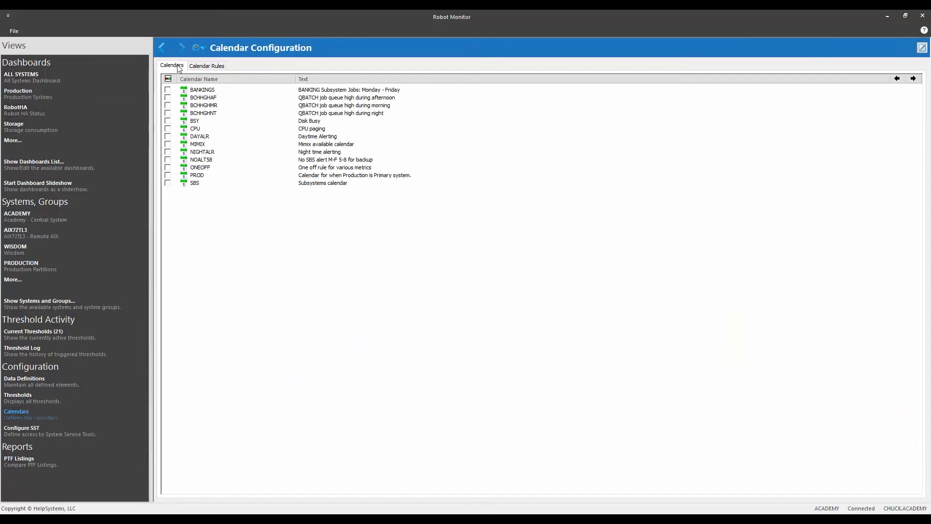
pyautogui.click(215, 70)
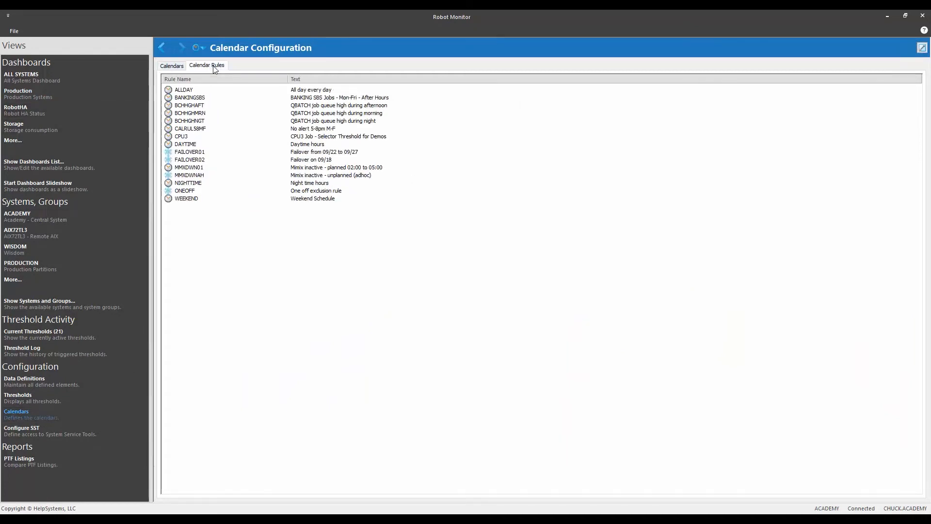
pyautogui.click(313, 129)
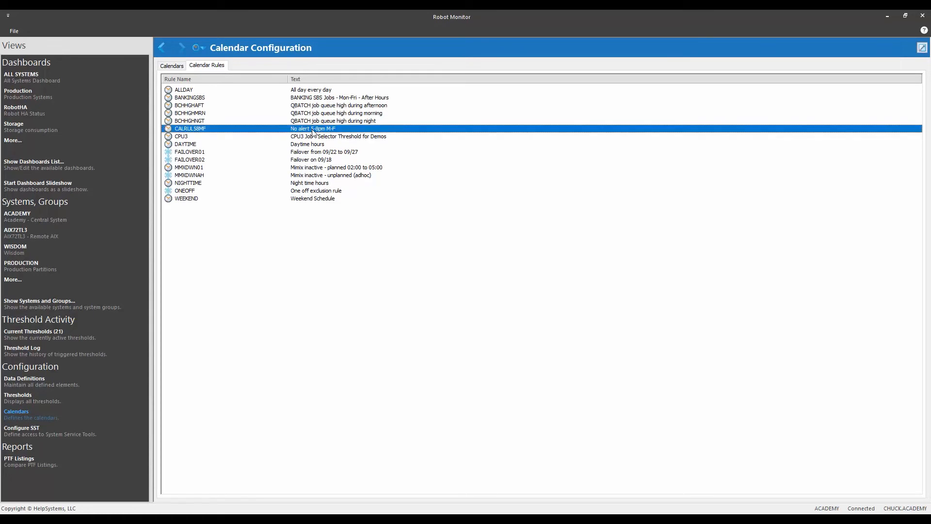
pyautogui.doubleClick(313, 131)
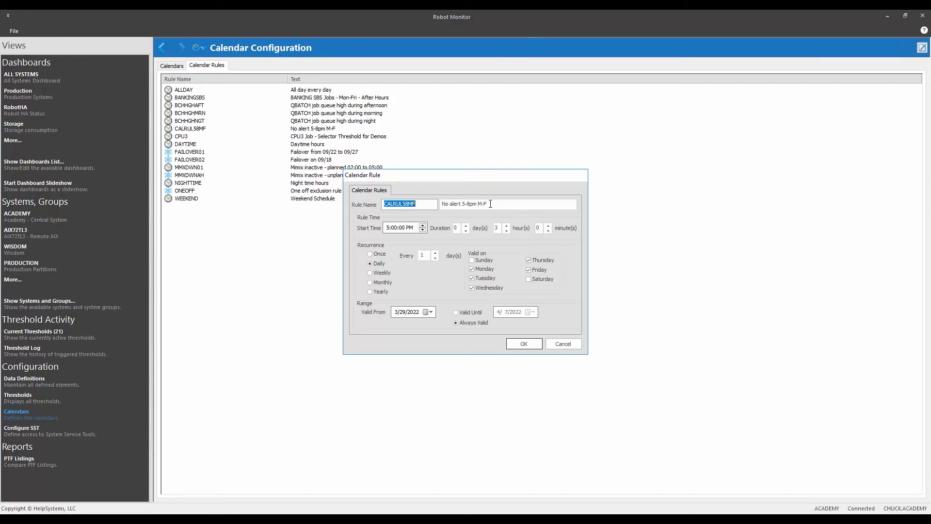
pyautogui.moveTo(490, 204); pyautogui.dragTo(463, 204)
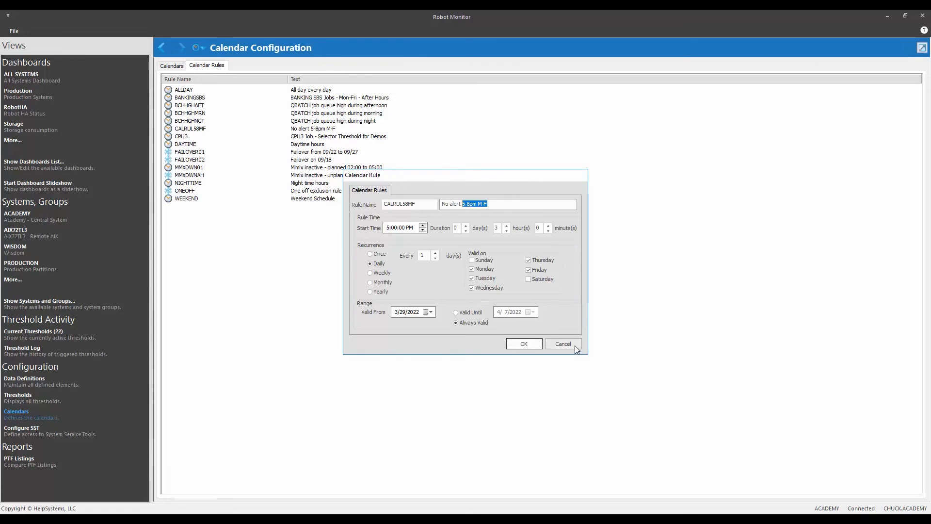
pyautogui.click(562, 344)
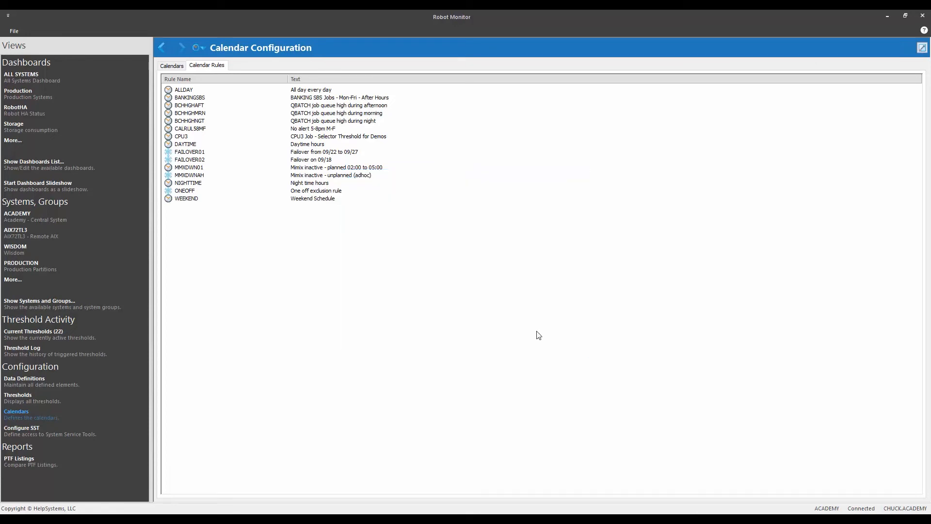
# Review the rules and the preview of the NOALT58 calendar, leaving it unmodified.
pyautogui.click(176, 68)
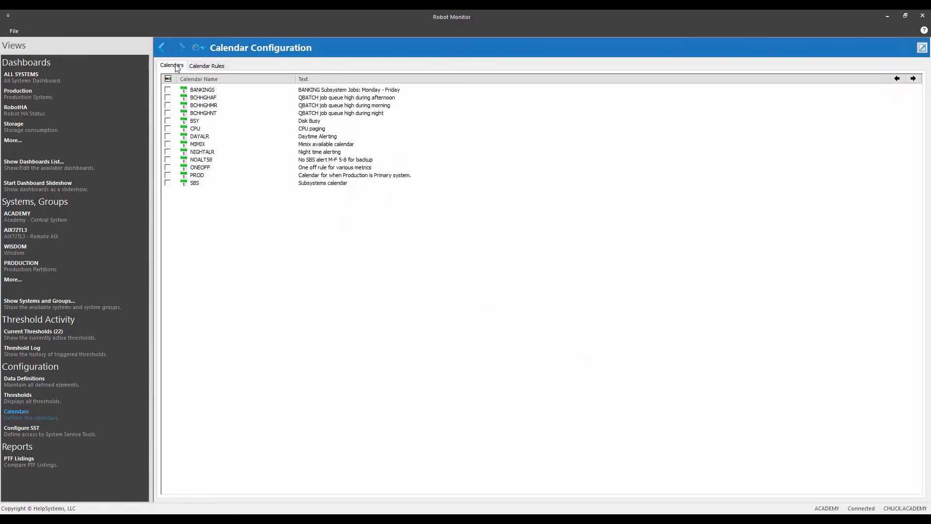
pyautogui.click(213, 162)
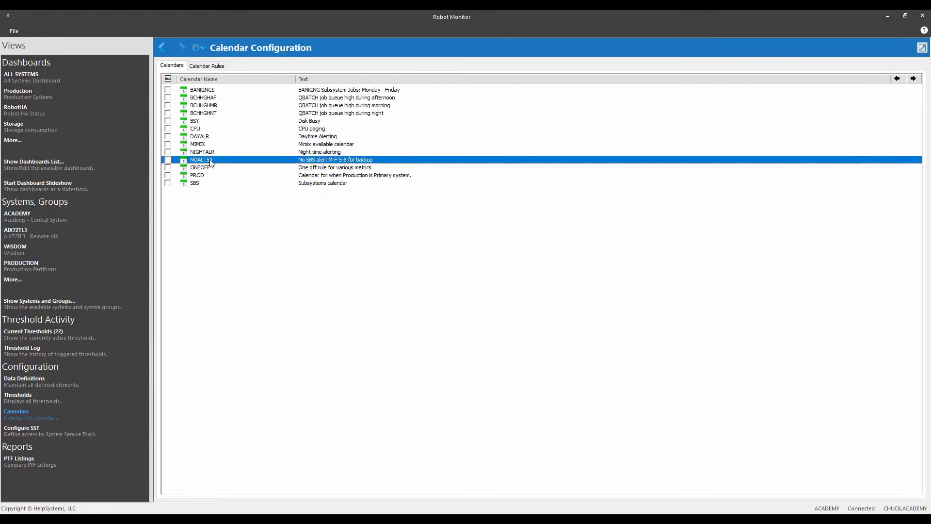
pyautogui.doubleClick(257, 163)
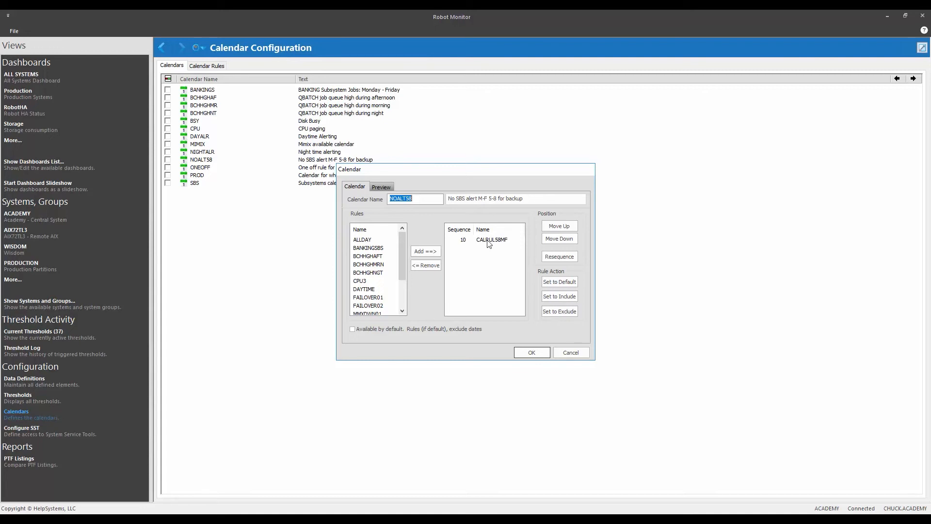
pyautogui.click(382, 188)
pyautogui.click(564, 352)
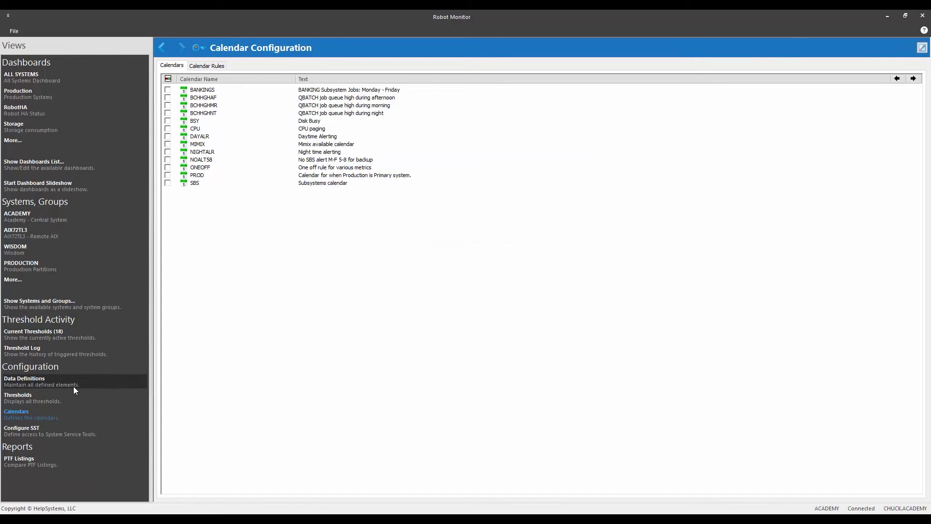
# Open the monitor view for the ACADEMY system and browse its list of items available for monitoring.
pyautogui.click(17, 214)
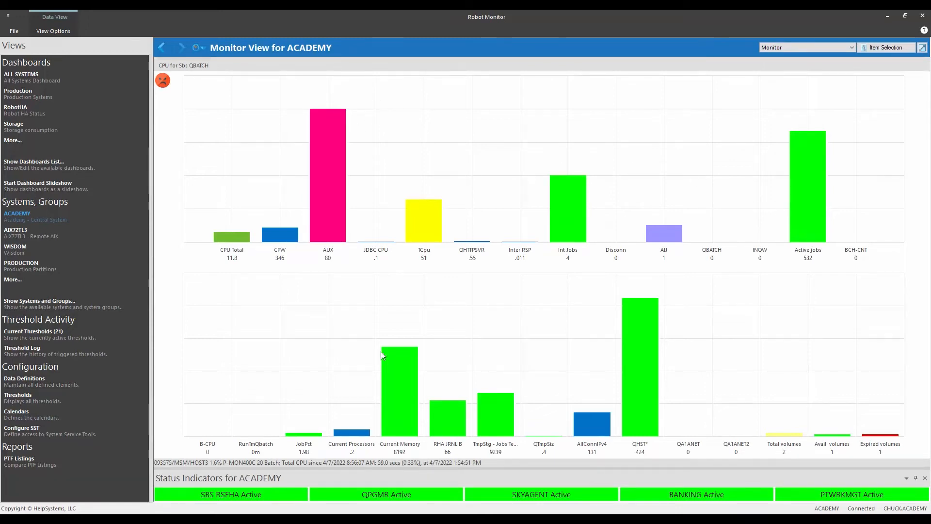
pyautogui.click(880, 47)
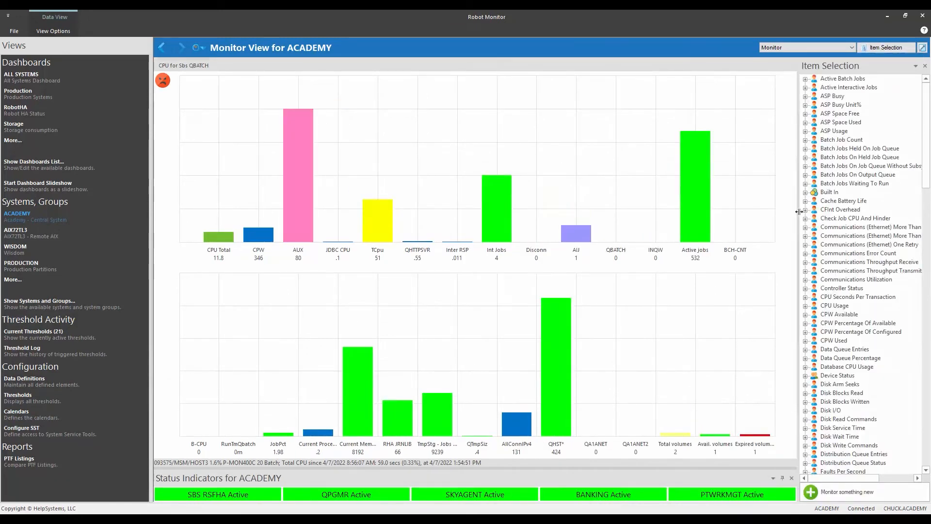
pyautogui.moveTo(798, 211); pyautogui.dragTo(777, 213)
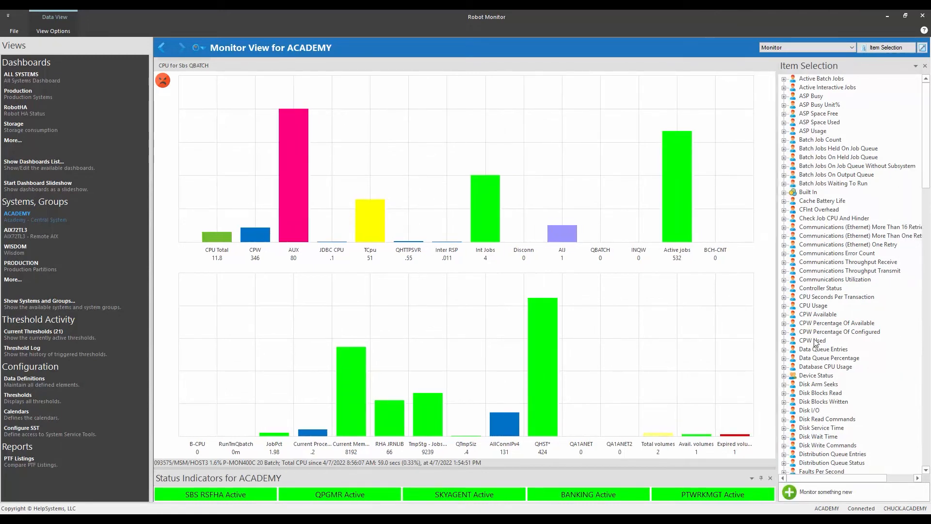
pyautogui.scroll(-2, 813, 344)
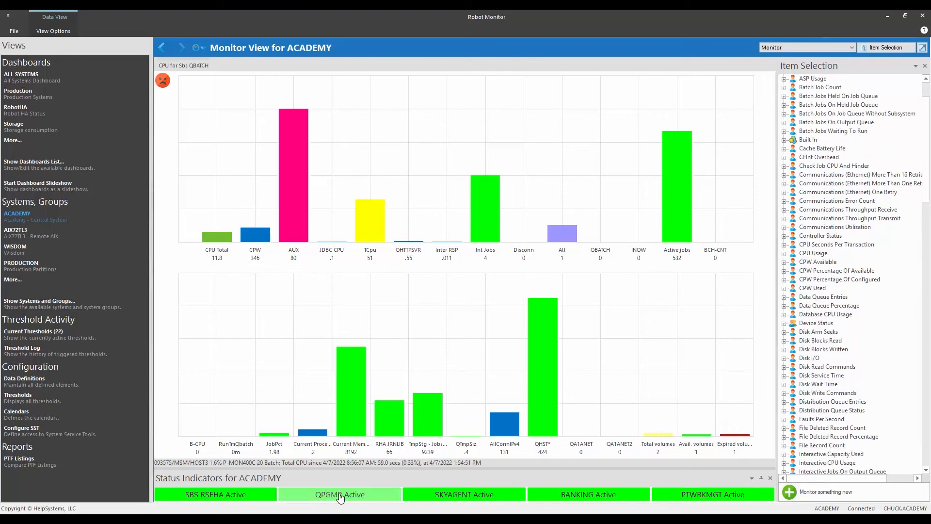
# Open the properties of the QPGMR subsystem status indicator and display its global threshold.
pyautogui.moveTo(340, 498)
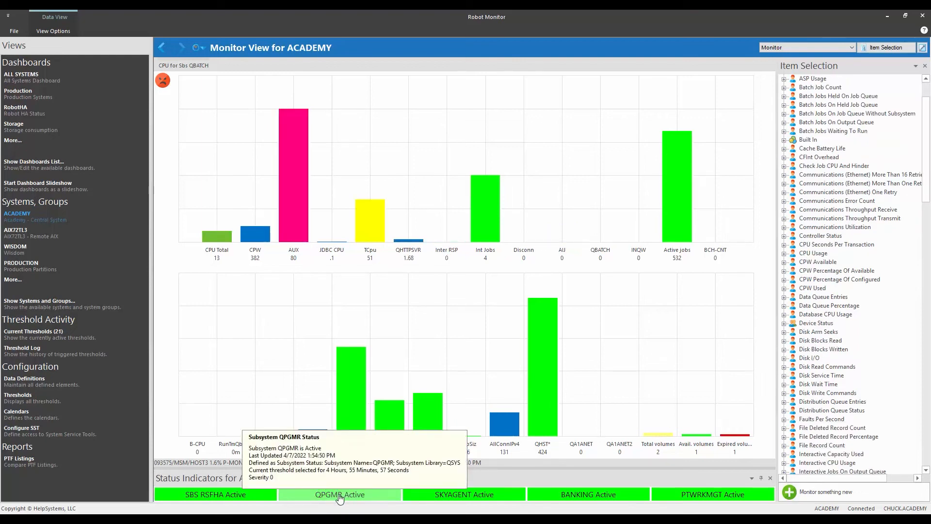
pyautogui.rightClick(341, 498)
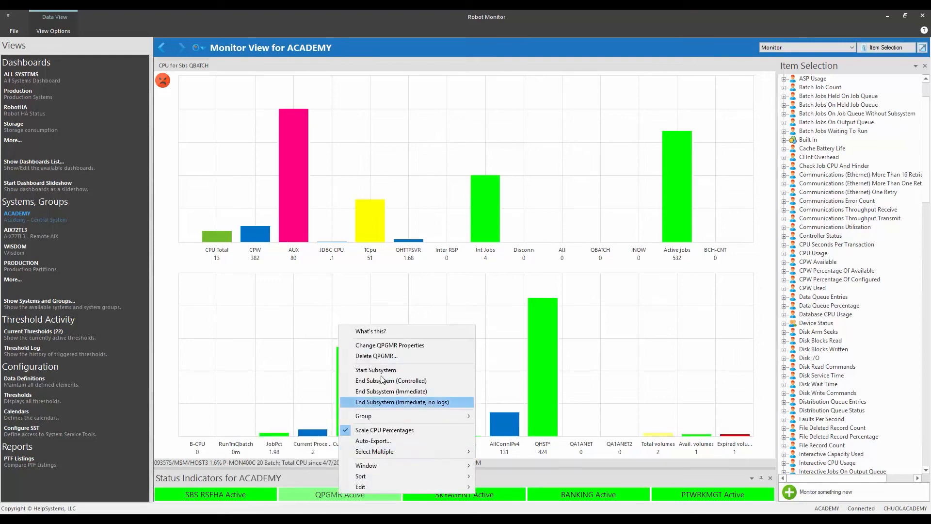
pyautogui.click(383, 346)
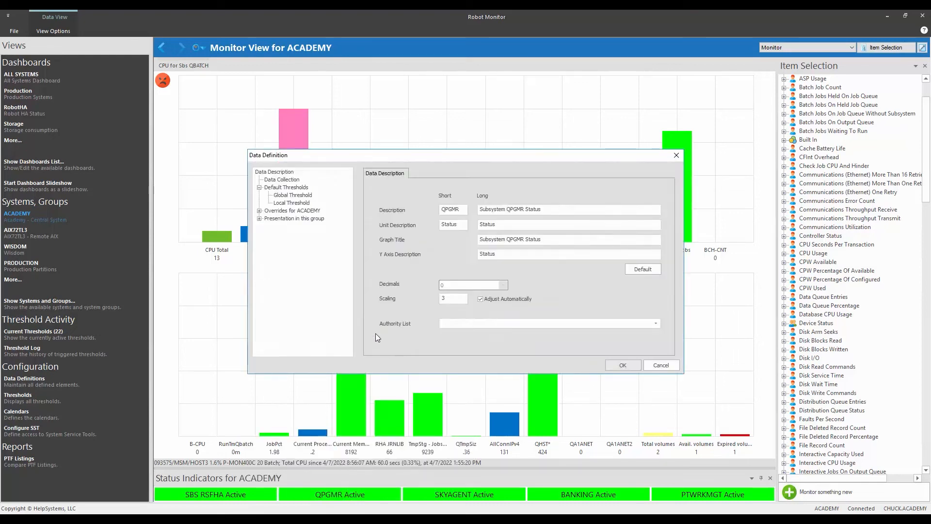
pyautogui.click(297, 196)
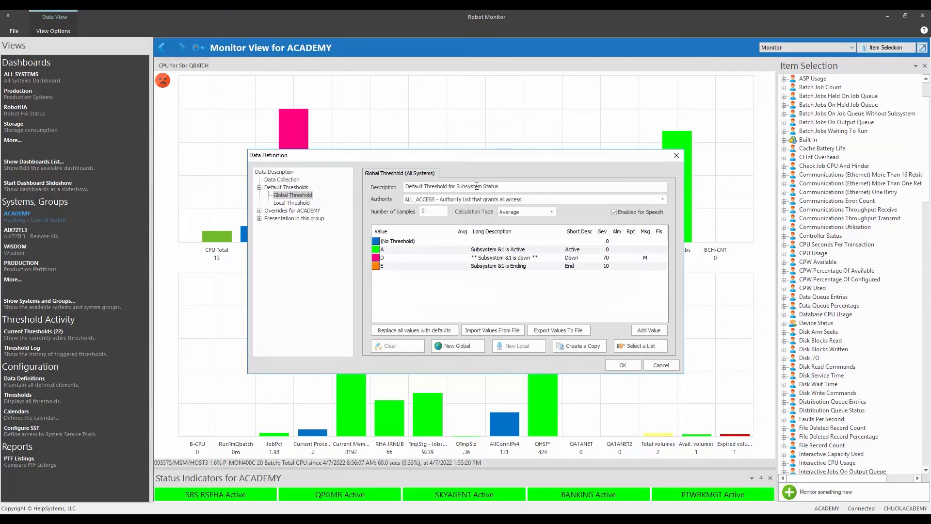
pyautogui.click(407, 187)
pyautogui.moveTo(407, 187); pyautogui.dragTo(498, 190)
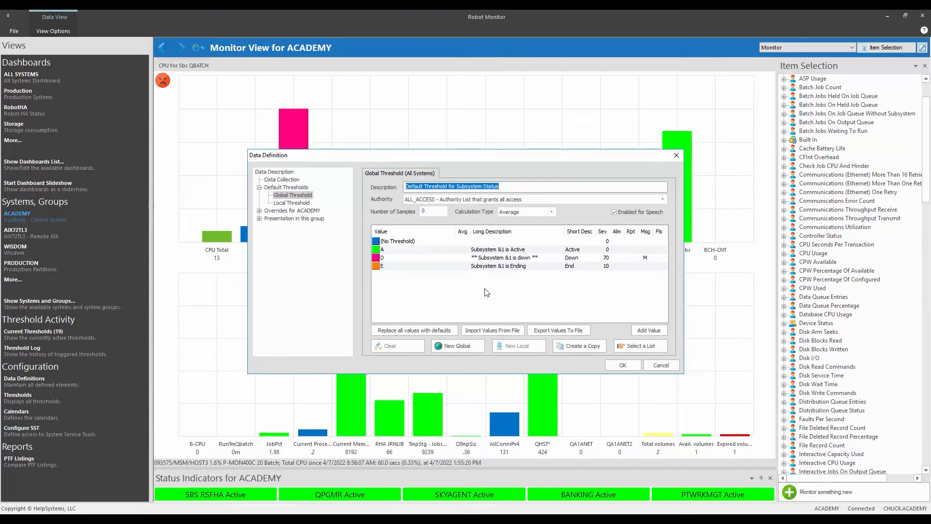
# Examine the detail record of the threshold's D (subsystem down) value, including its Robot ALERT device, without changing it.
pyautogui.click(488, 258)
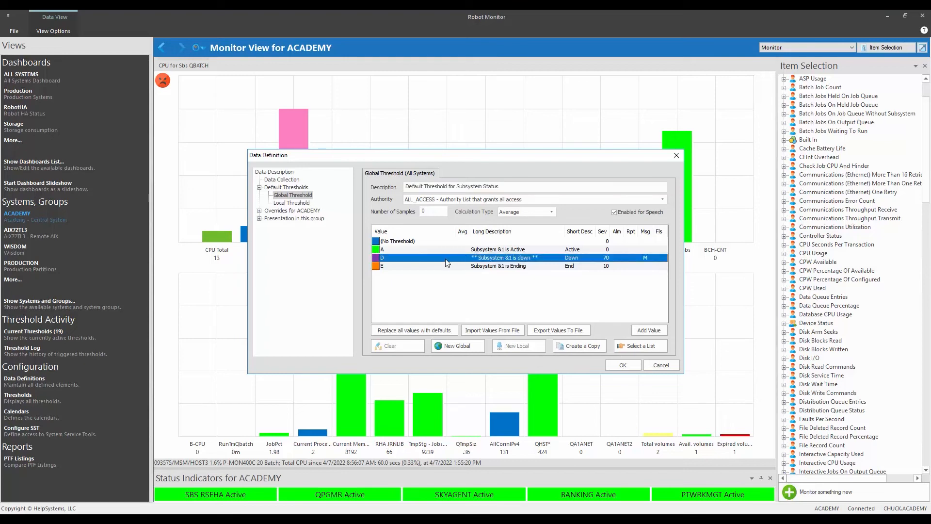
pyautogui.doubleClick(414, 260)
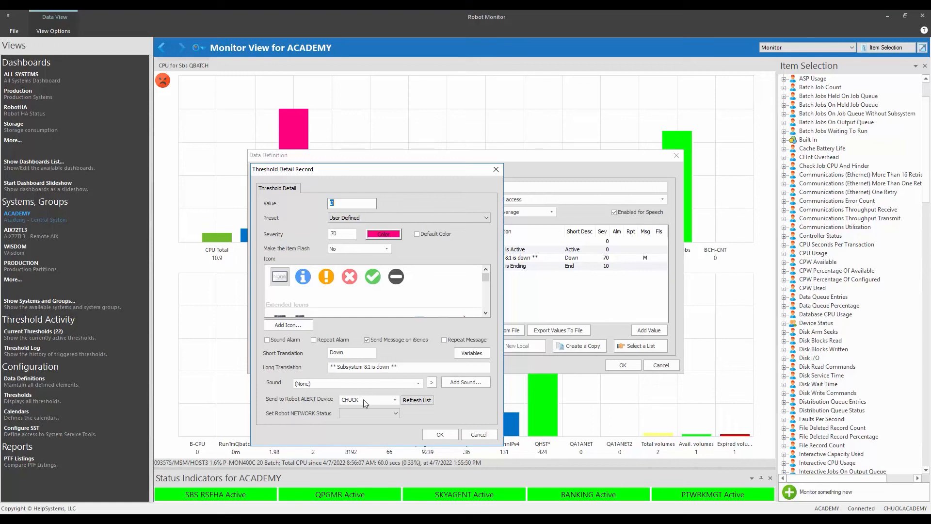
pyautogui.click(342, 398)
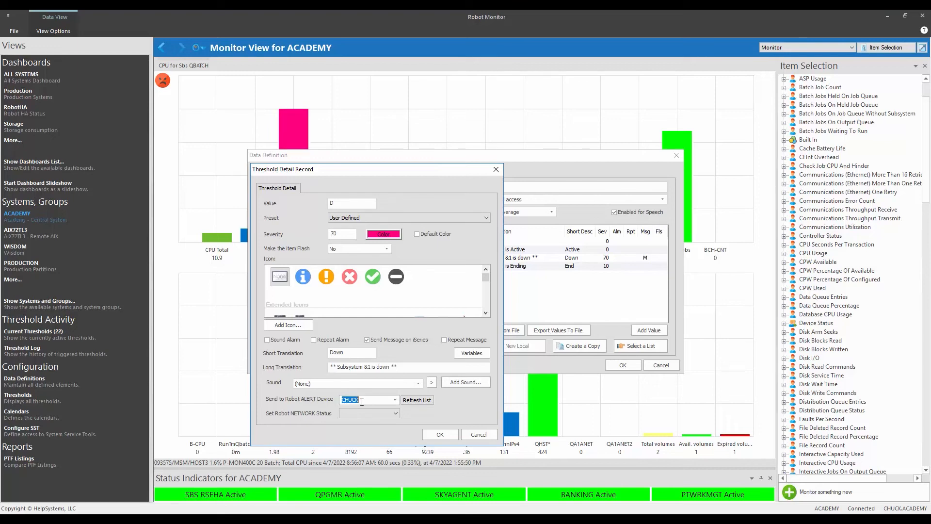
pyautogui.click(474, 435)
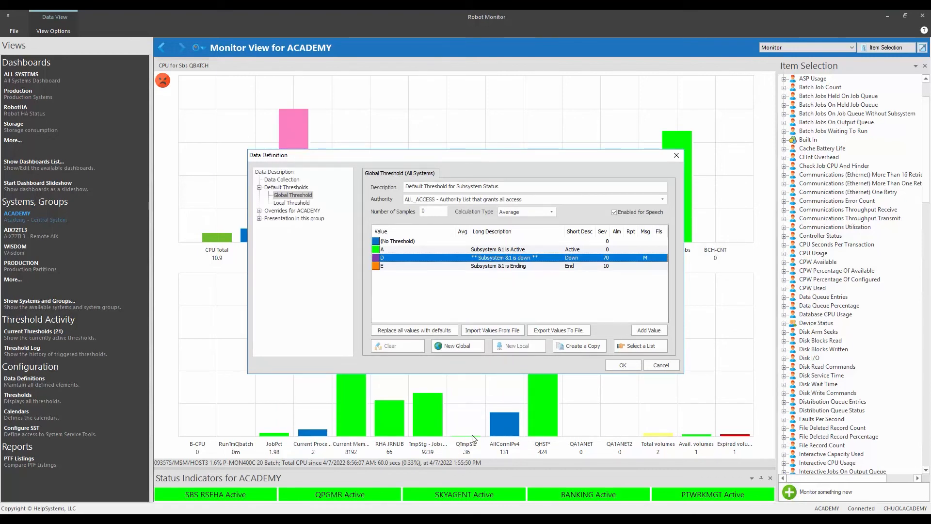
pyautogui.click(508, 293)
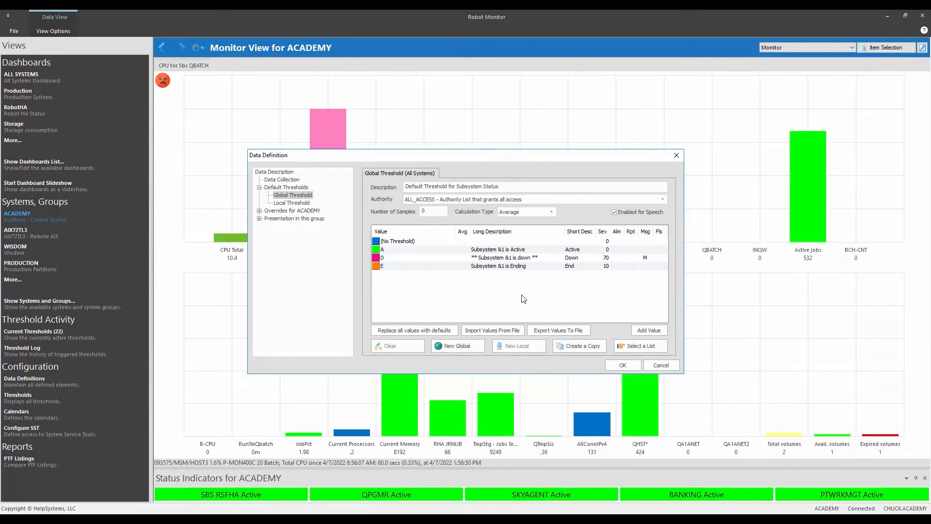
# Create a copy of the global threshold "Default Threshold for Subsystem Status".
pyautogui.click(583, 347)
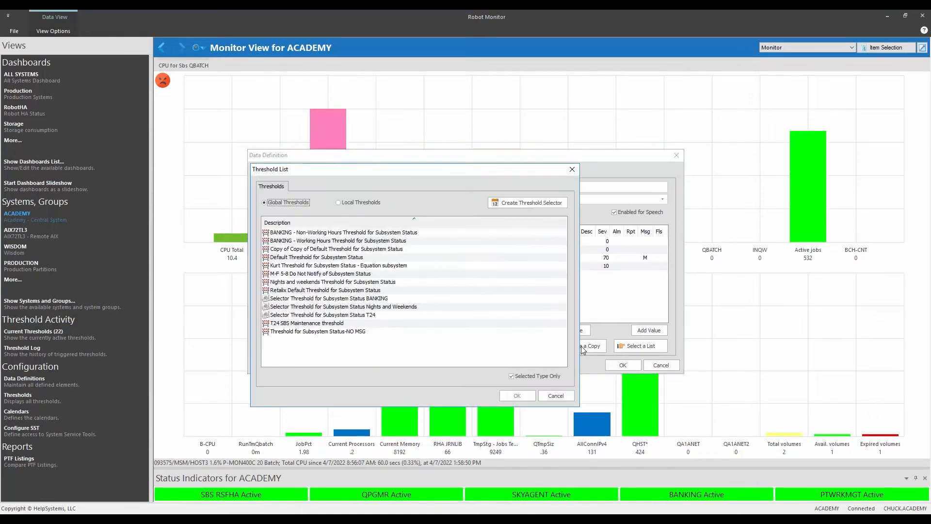
pyautogui.click(305, 258)
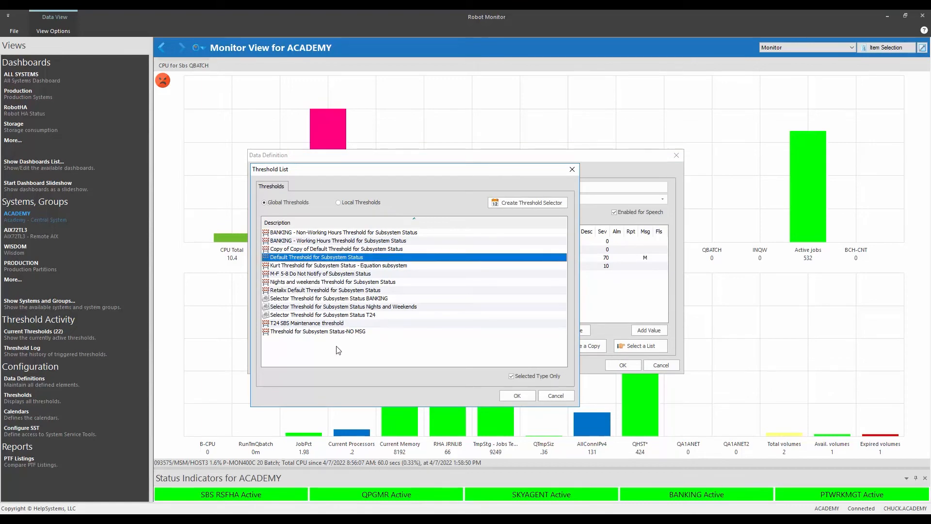
pyautogui.click(530, 397)
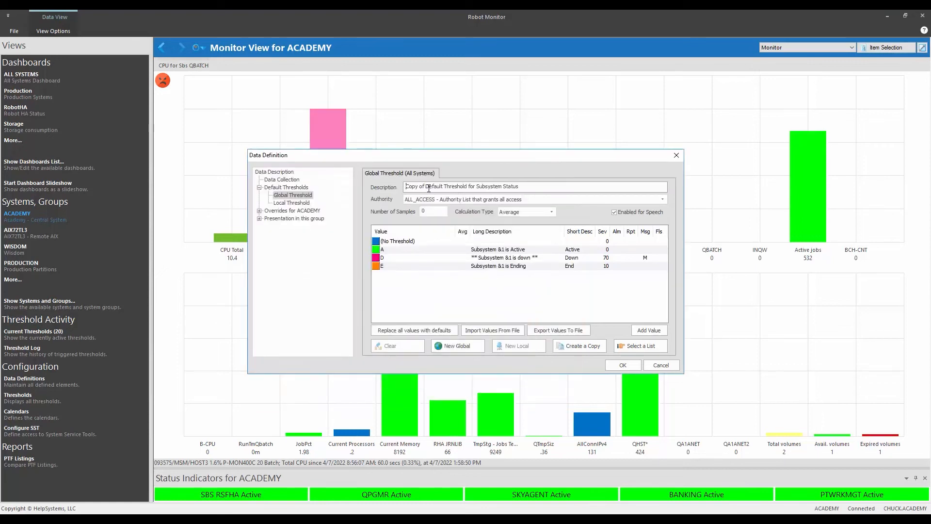
# Set the copied threshold's description to "Do Not Notify M-F 5-8 Threshold for Subsystem Status".
pyautogui.moveTo(443, 187); pyautogui.dragTo(405, 187)
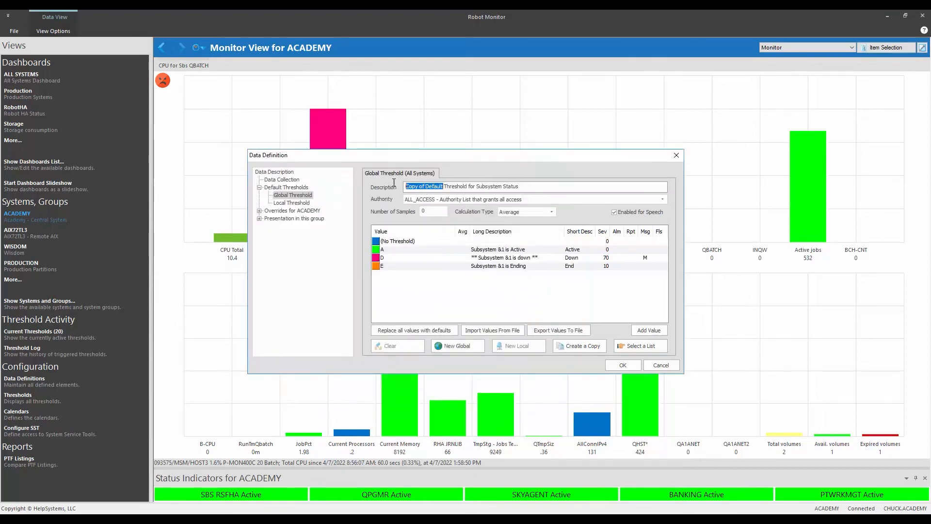
pyautogui.write('Do')
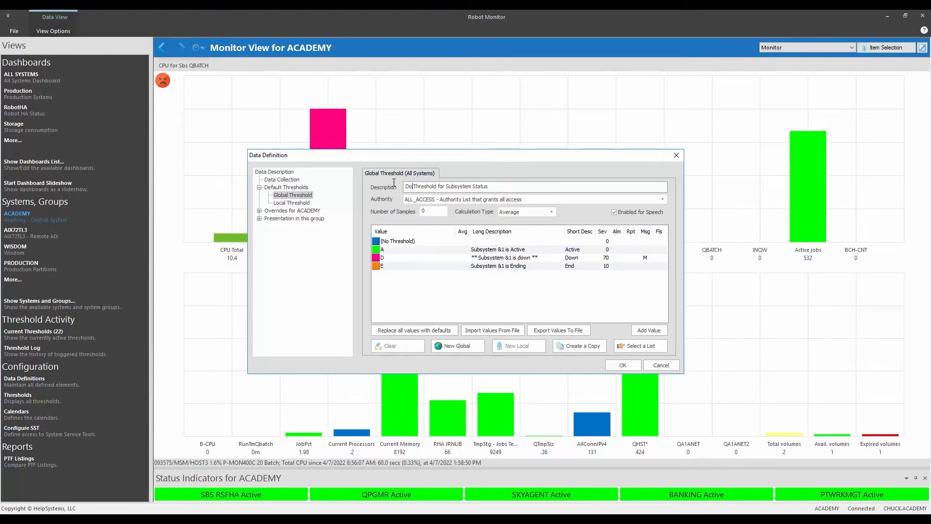
pyautogui.write('Not Notif')
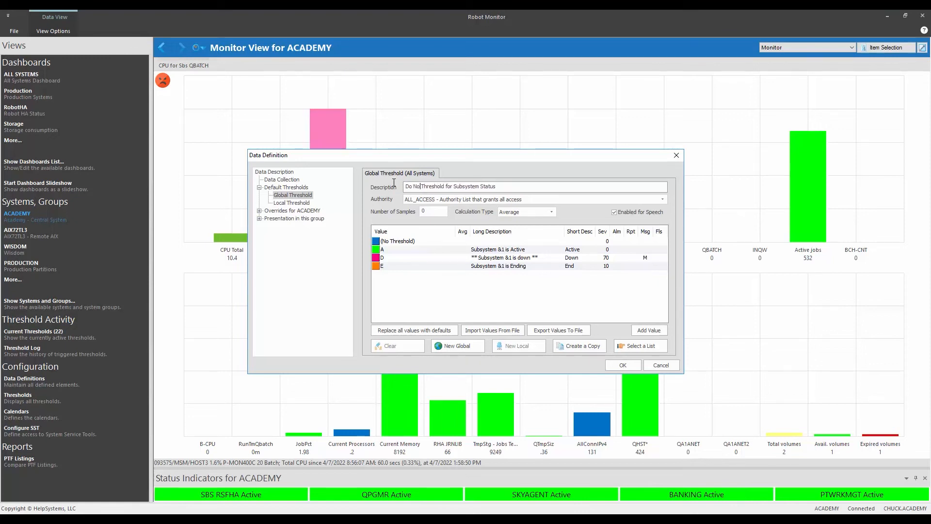
pyautogui.write('y ')
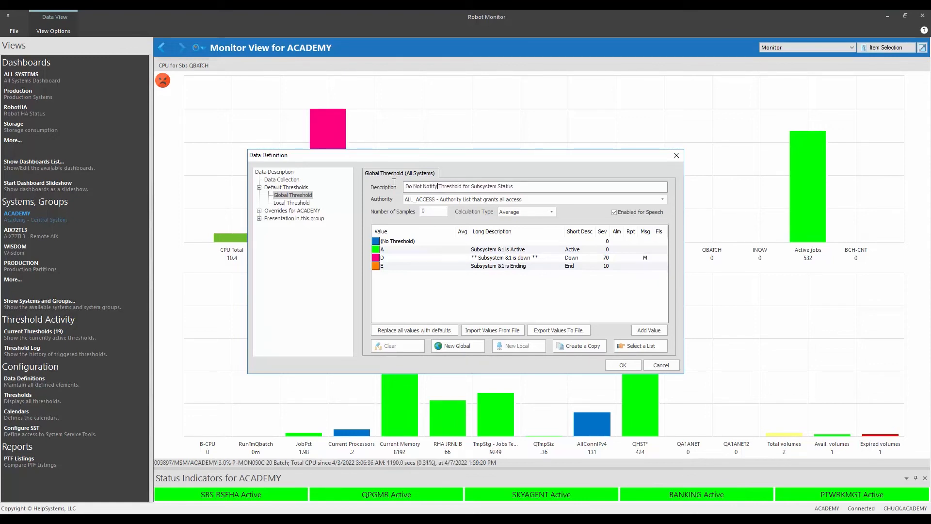
pyautogui.write('M-F ')
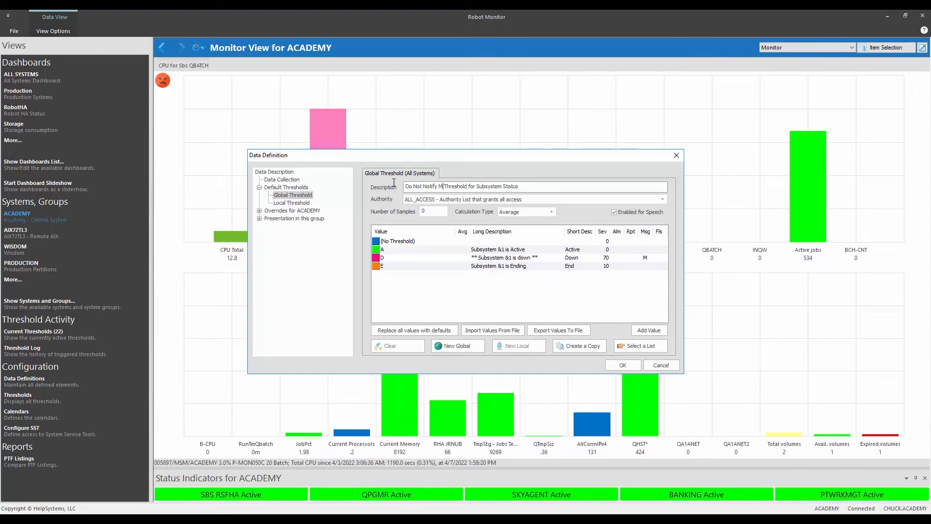
pyautogui.write('5-8')
# For the threshold's D value, turn off Send Message on iSeries and clear the Robot ALERT device.
pyautogui.click(495, 259)
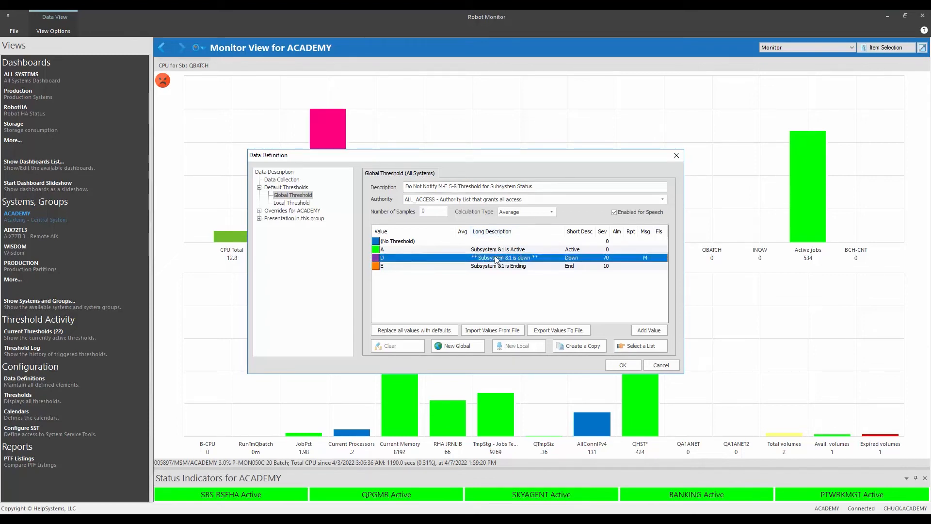
pyautogui.doubleClick(496, 258)
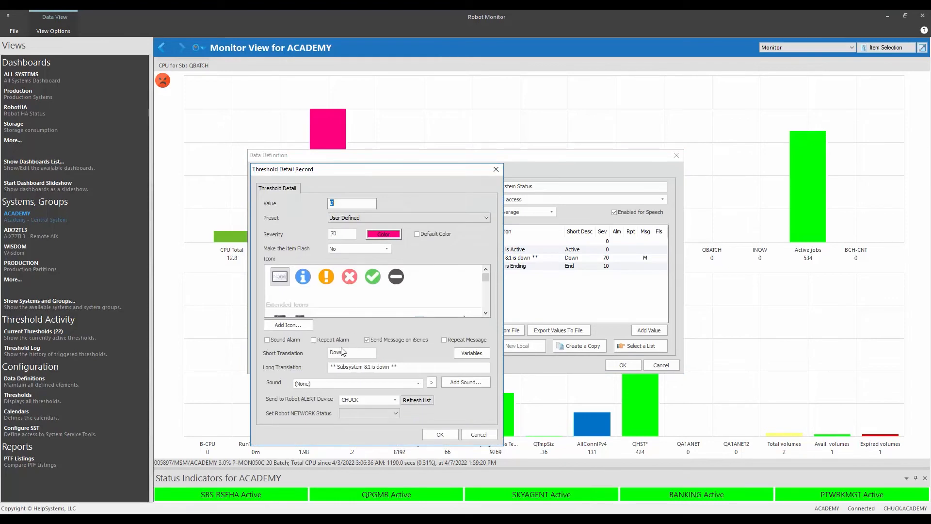
pyautogui.click(367, 340)
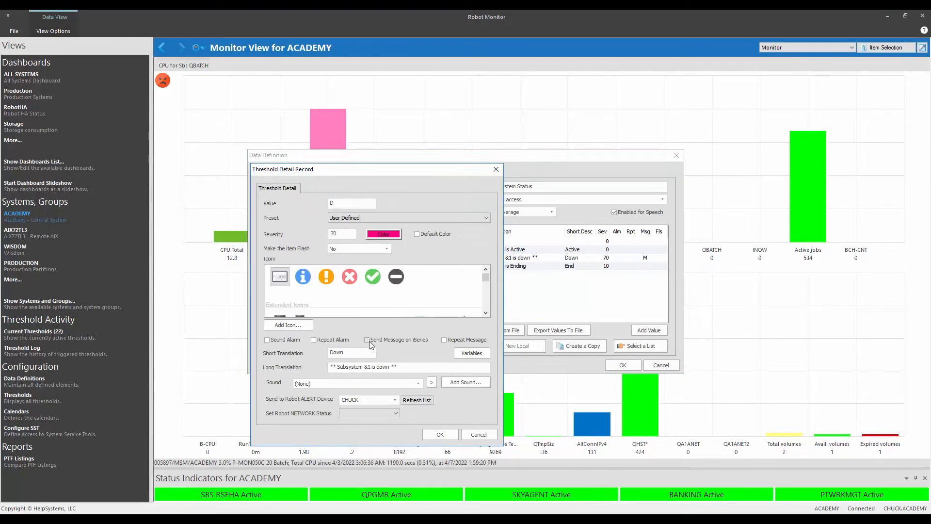
pyautogui.doubleClick(350, 399)
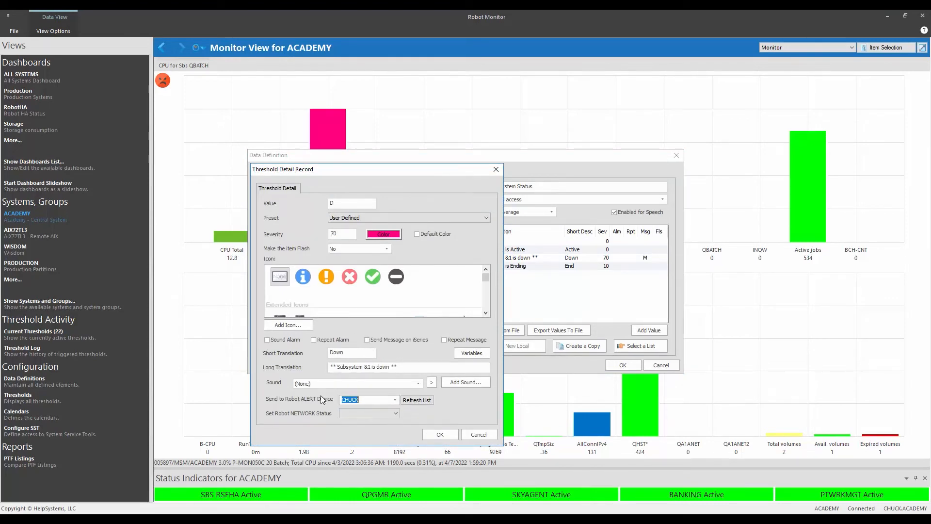
pyautogui.press('BackSpace')
pyautogui.click(440, 434)
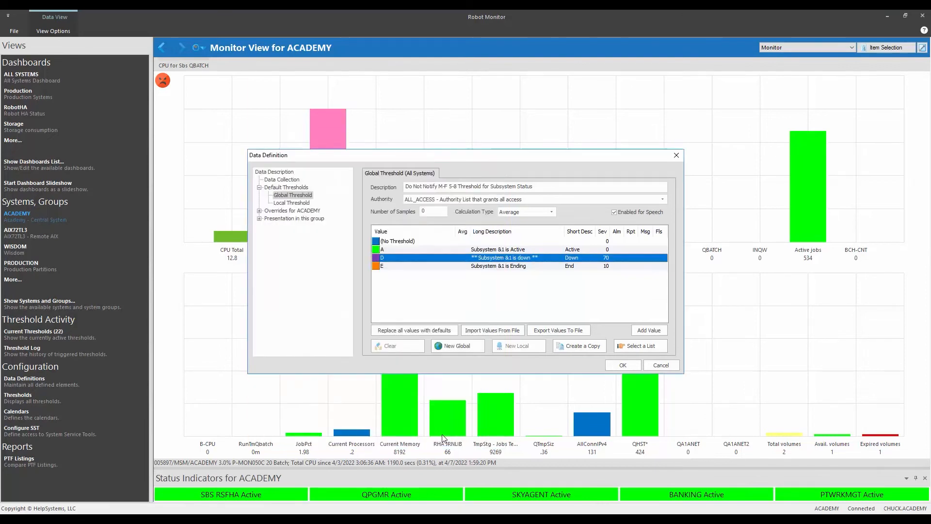
# Set the D value's long translation to "Subsystem &1 is down for maintenance-Normal Condition", without the asterisks.
pyautogui.doubleClick(515, 259)
pyautogui.click(418, 366)
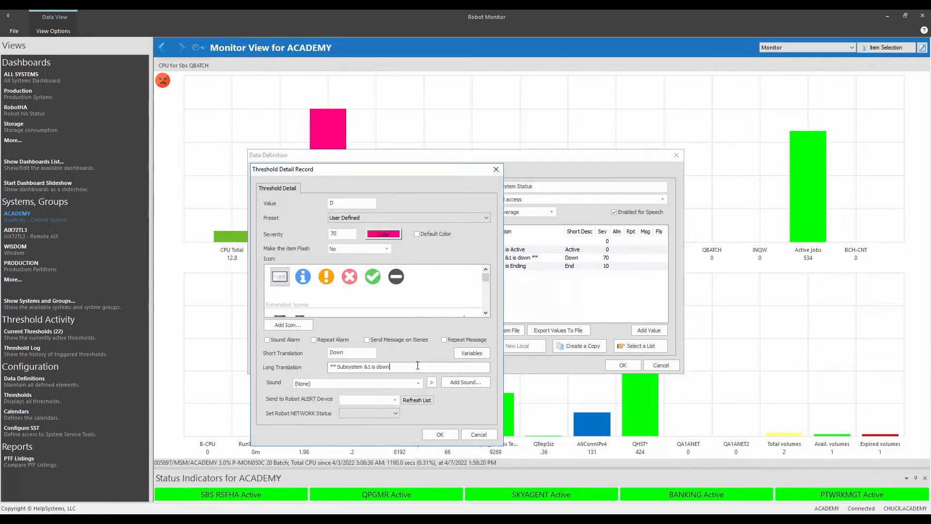
pyautogui.write('for ma')
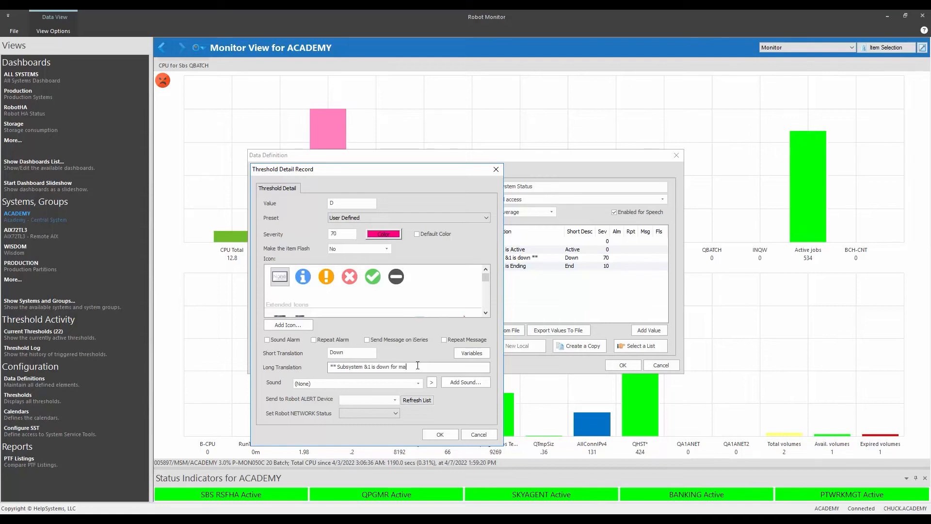
pyautogui.write('intenance-')
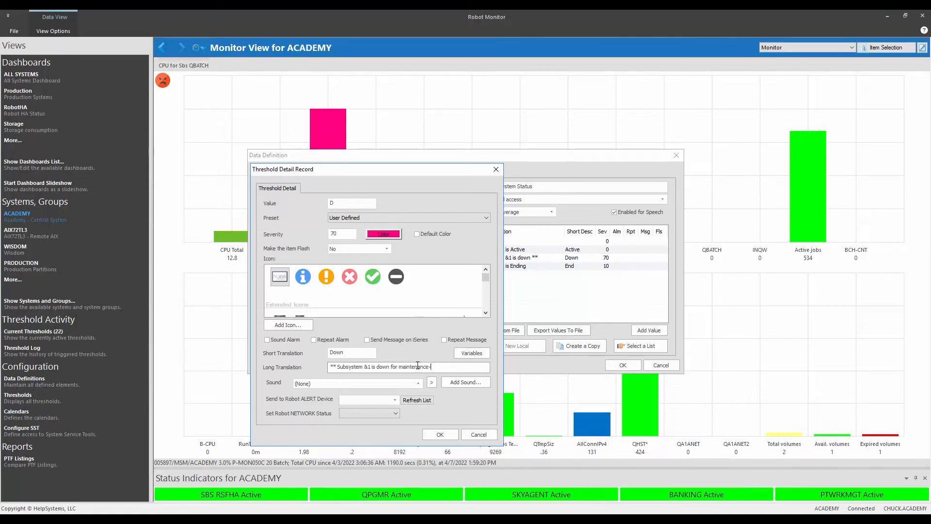
pyautogui.write('Normal Conditi')
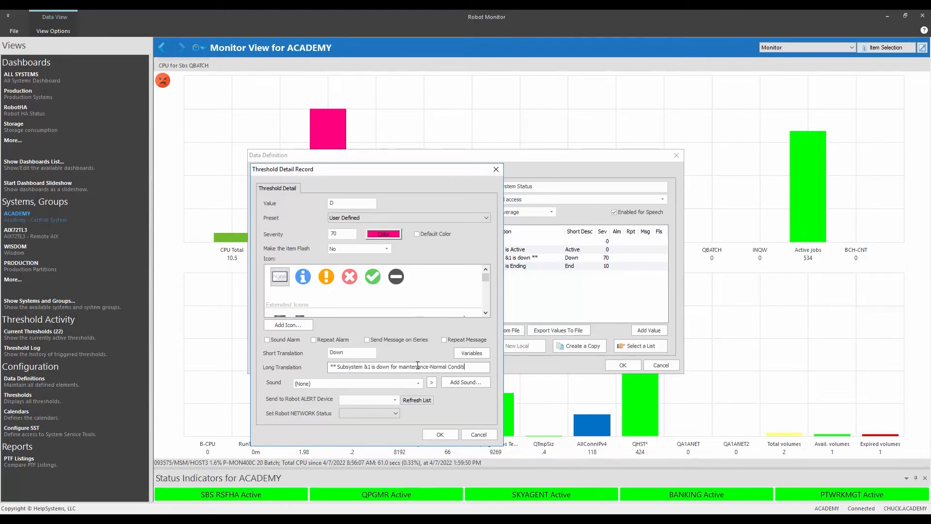
pyautogui.write('on')
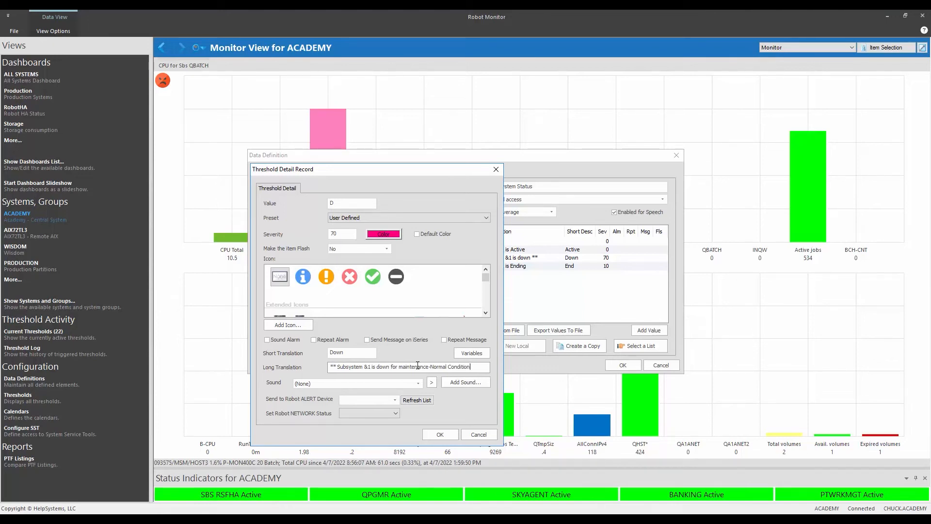
pyautogui.click(337, 367)
pyautogui.press('BackSpace')
pyautogui.press('BackSpace')
# Copy the D value's long translation into its short translation and save the threshold.
pyautogui.moveTo(330, 366); pyautogui.dragTo(515, 368)
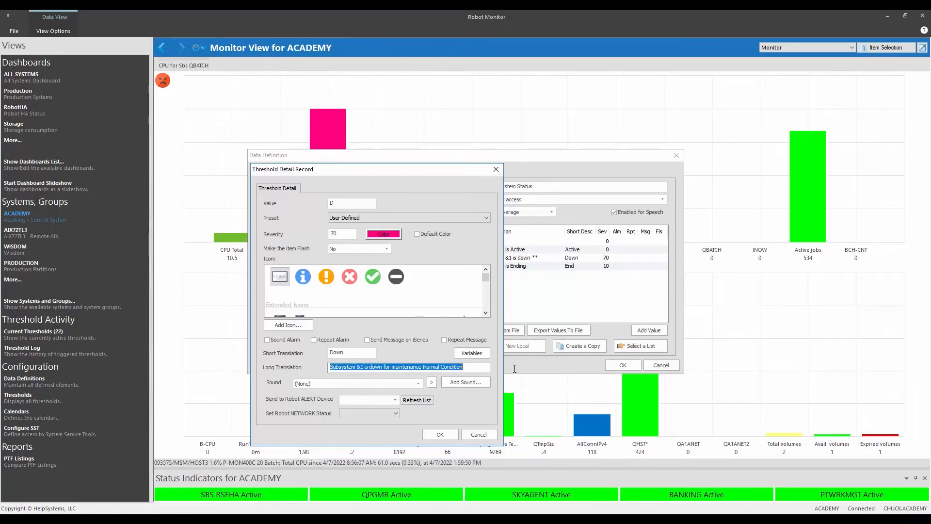
pyautogui.hotkey('ctrl', 'c')
pyautogui.doubleClick(346, 352)
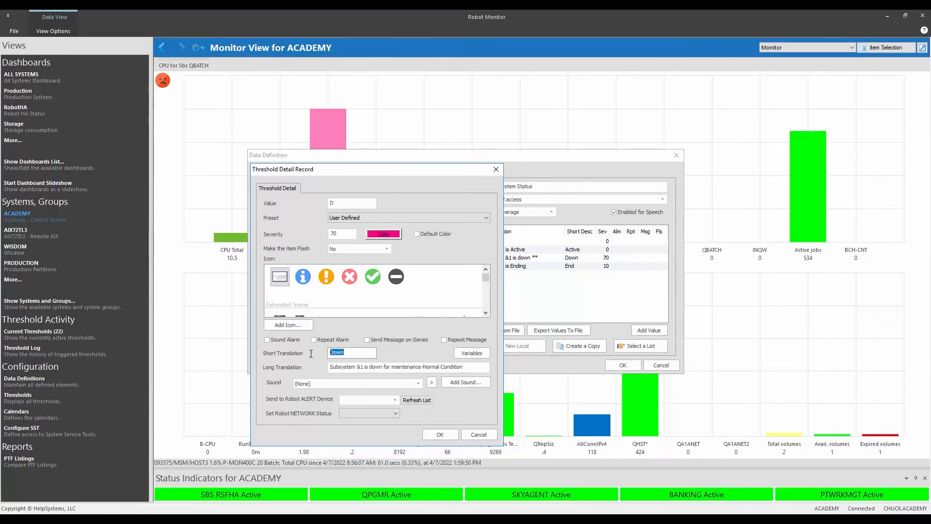
pyautogui.hotkey('ctrl', 'v')
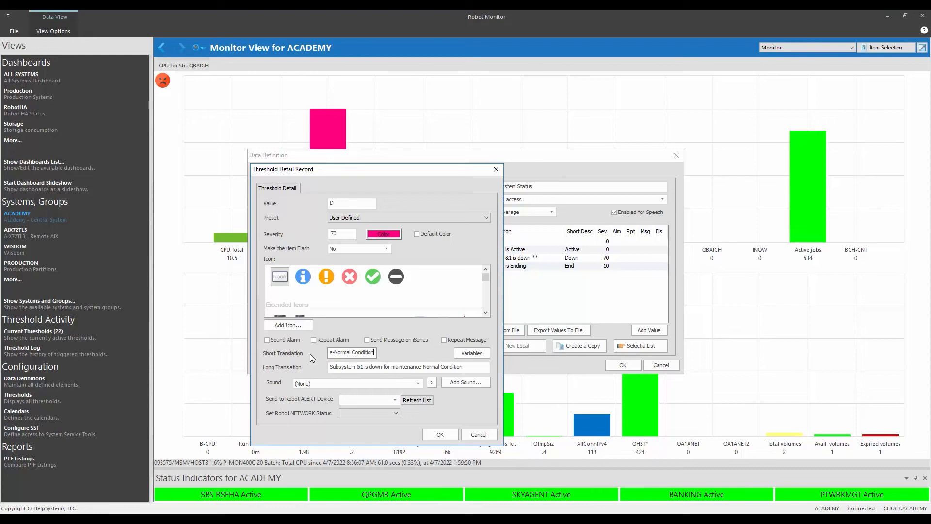
pyautogui.click(441, 434)
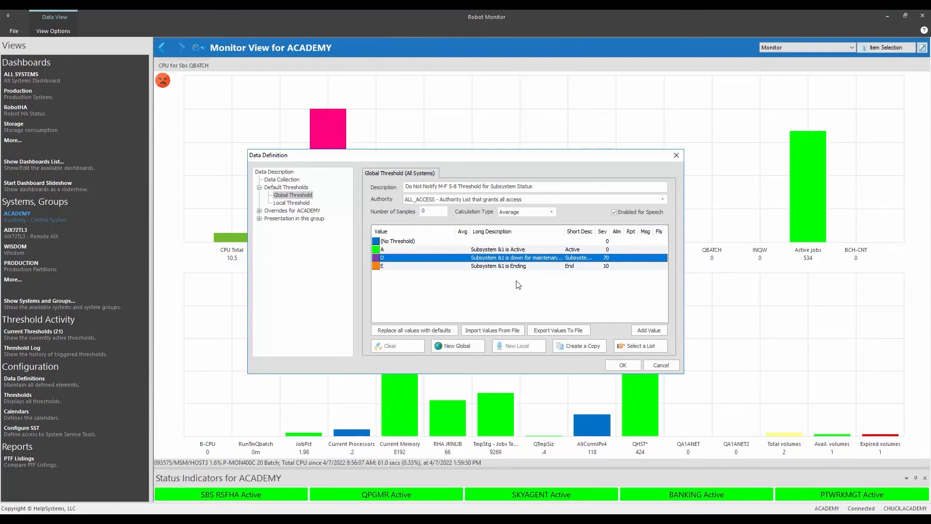
pyautogui.click(623, 364)
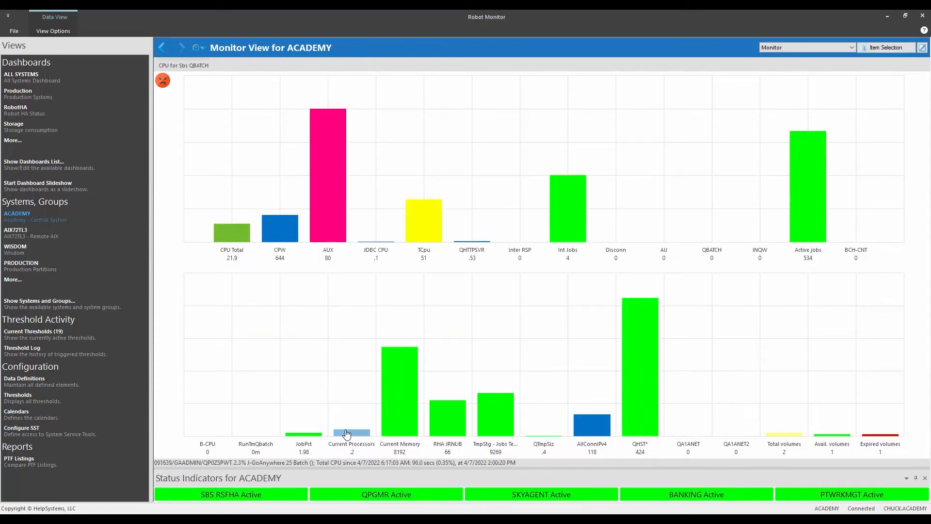
# Reopen the properties of the QPGMR status indicator and show its global threshold.
pyautogui.rightClick(379, 495)
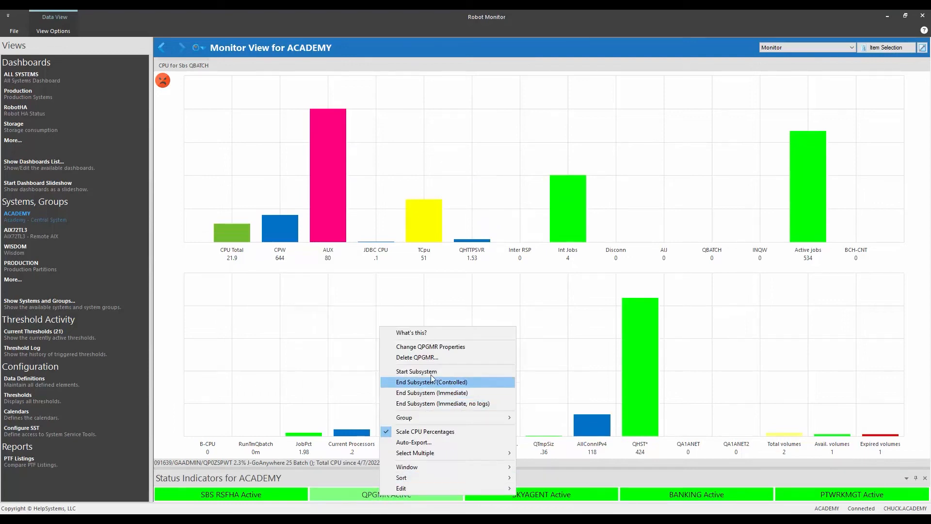
pyautogui.click(432, 348)
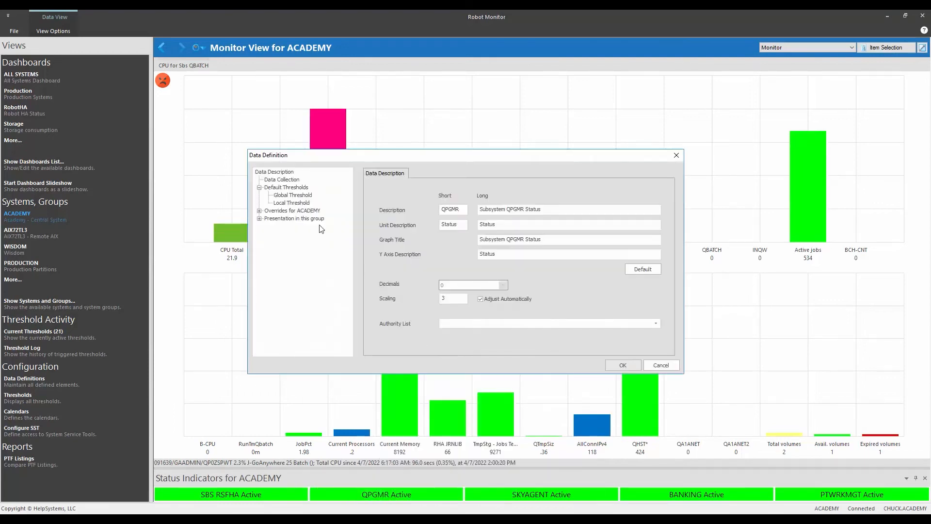
pyautogui.click(292, 195)
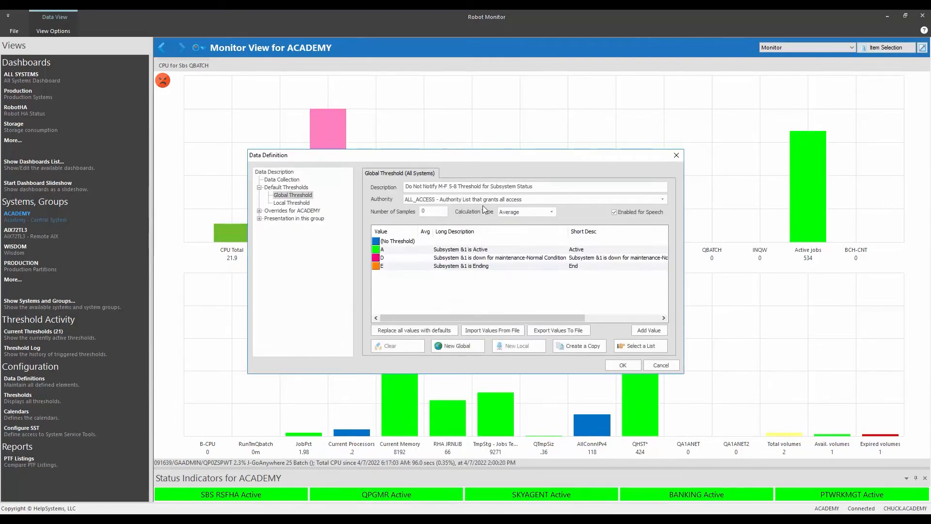
# Create a threshold selector from the threshold list and describe it as "M-F 5-8 Selector Threshold for Subsystem Status".
pyautogui.click(640, 347)
pyautogui.click(527, 203)
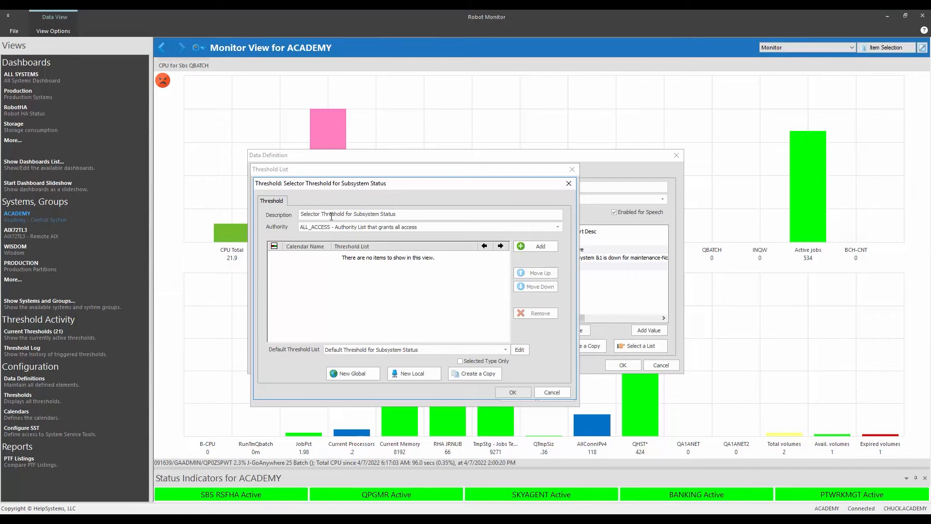
pyautogui.click(302, 212)
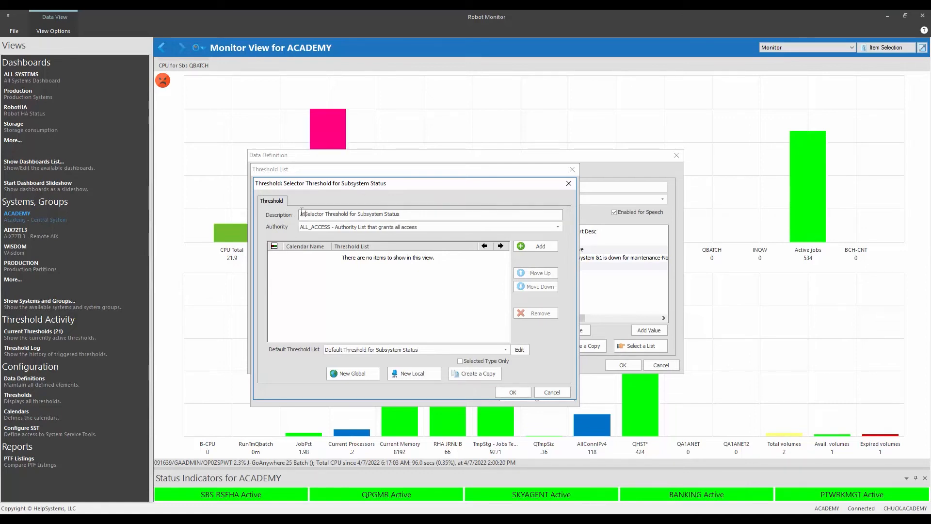
pyautogui.write('M-F ')
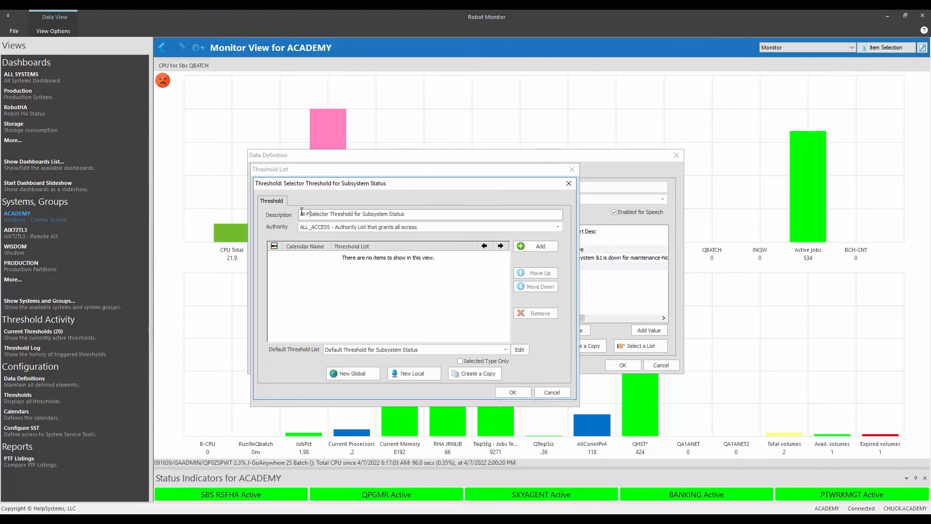
pyautogui.write('5-8')
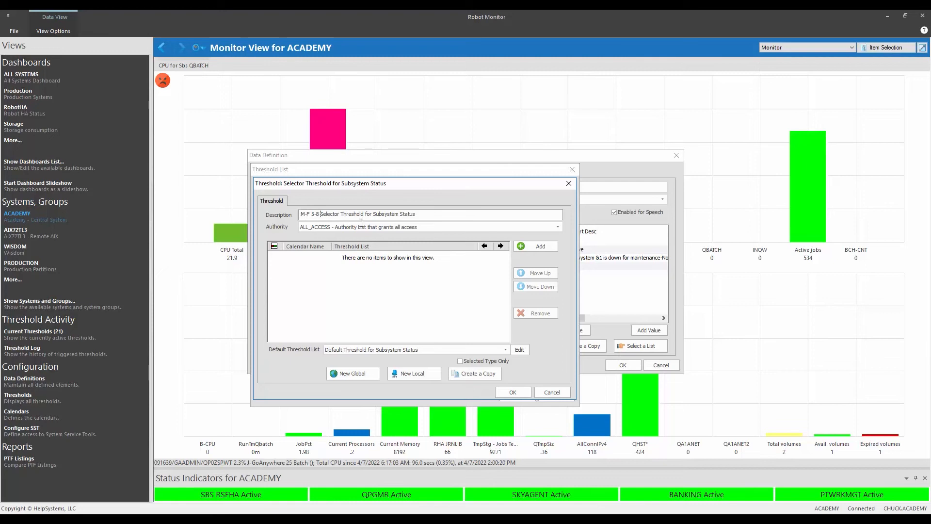
# Add a selector entry pairing calendar NOALT58 with the threshold list "M-F 5-8 Do Not Notify of Subsystem Status".
pyautogui.click(540, 247)
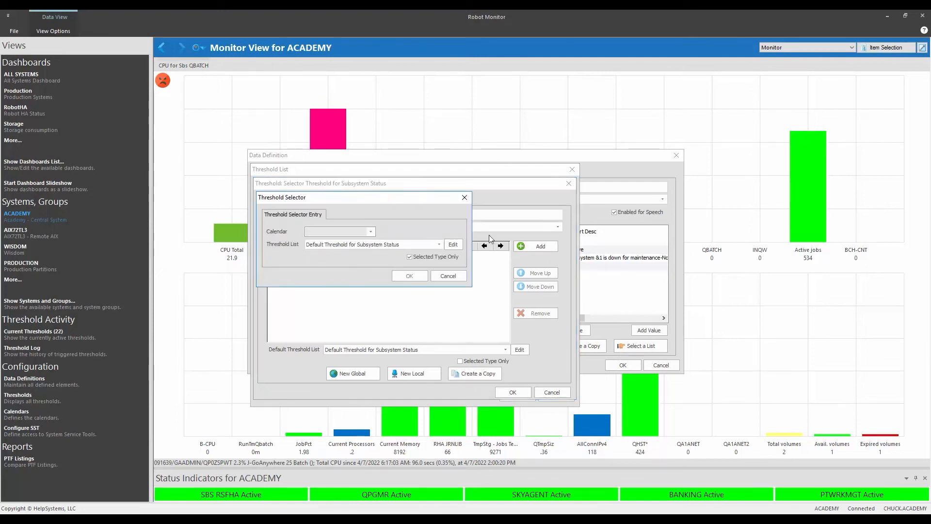
pyautogui.click(372, 232)
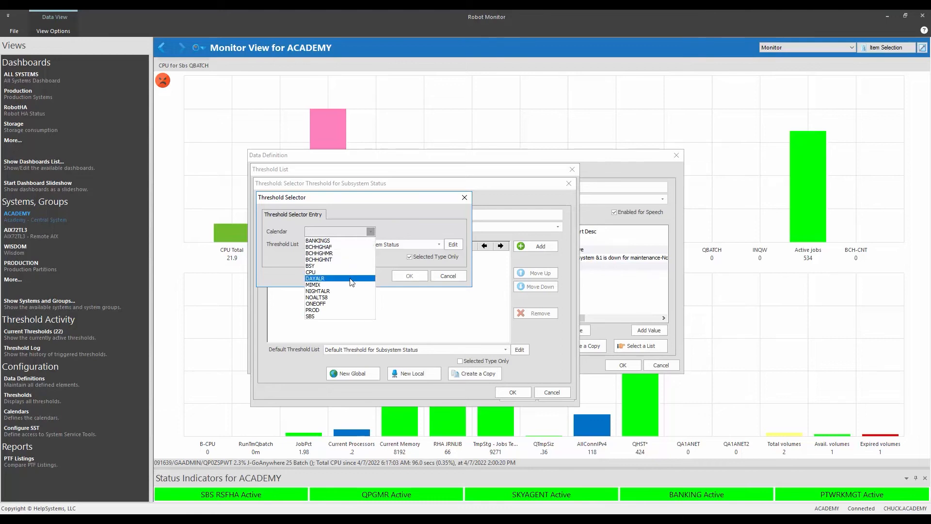
pyautogui.click(341, 297)
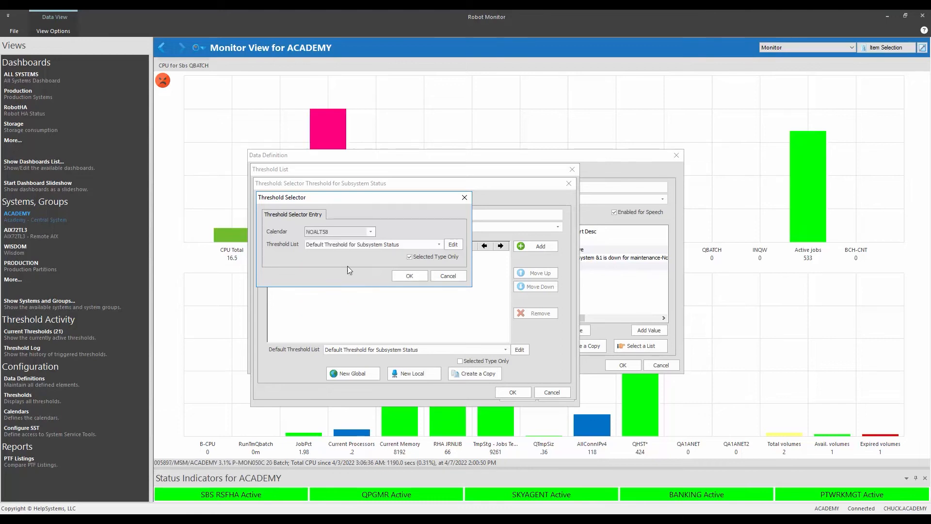
pyautogui.click(439, 245)
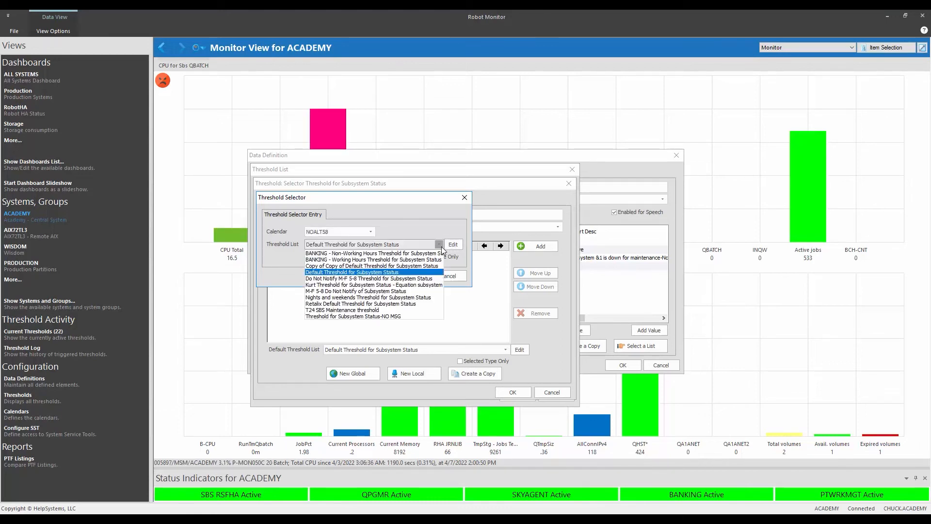
pyautogui.click(356, 292)
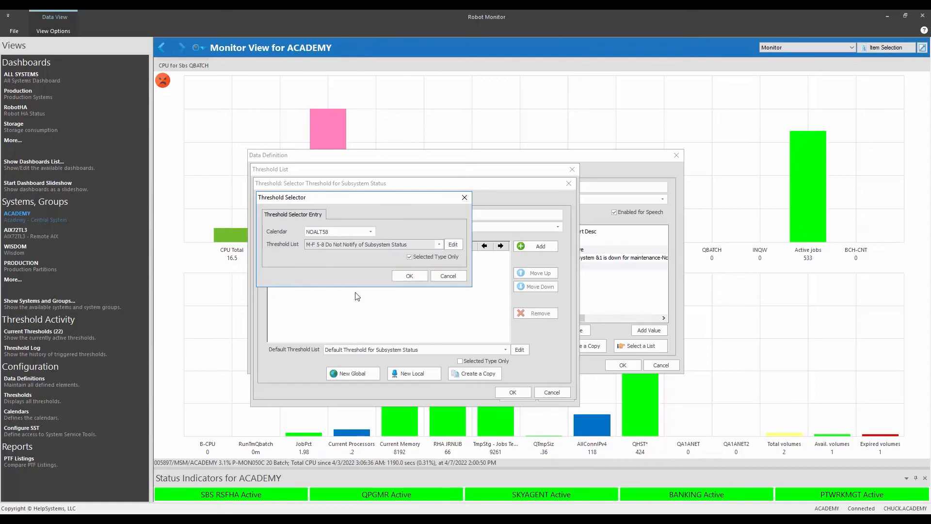
pyautogui.click(414, 275)
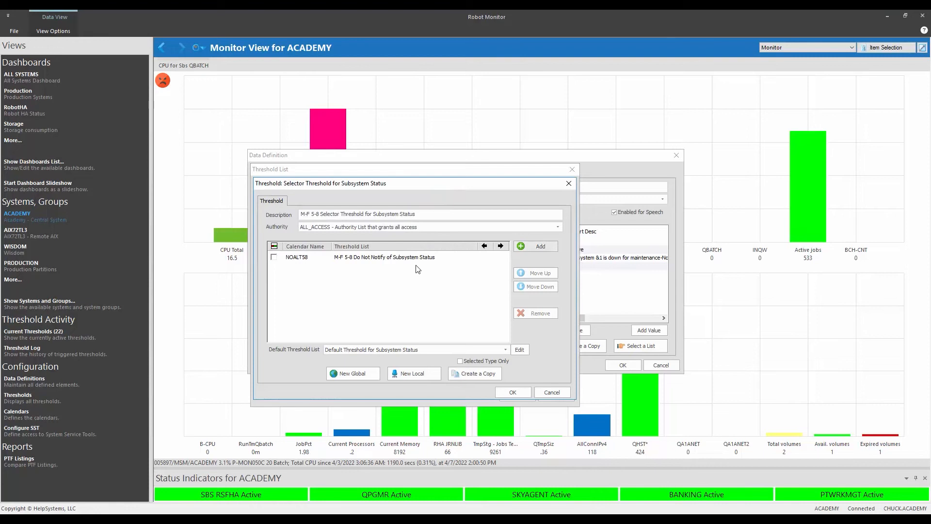
# Examine the NOALT58 entry's schedule preview and the values of the selector's default threshold without changing them.
pyautogui.click(417, 260)
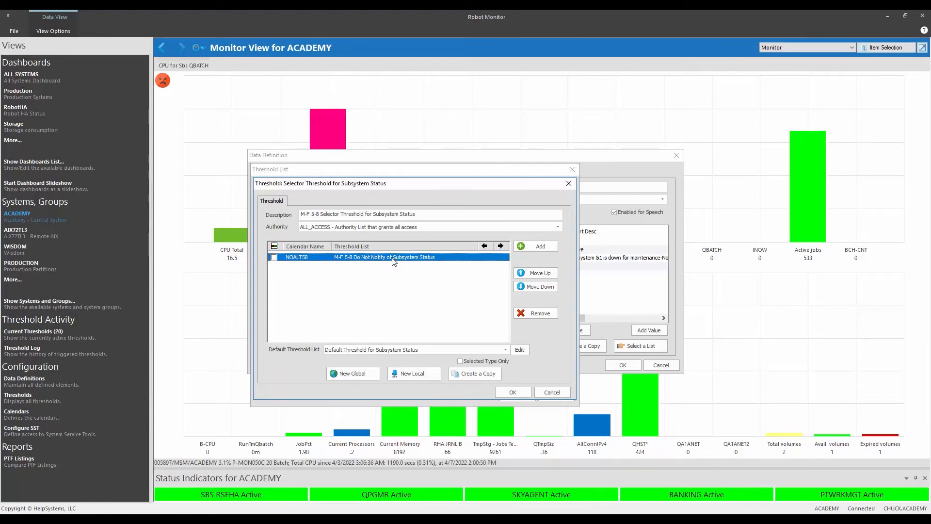
pyautogui.click(274, 257)
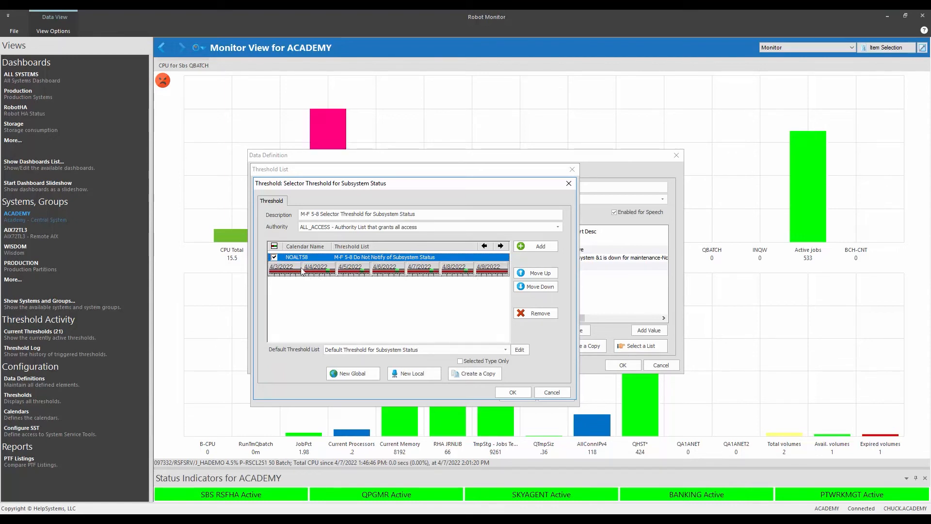
pyautogui.click(275, 257)
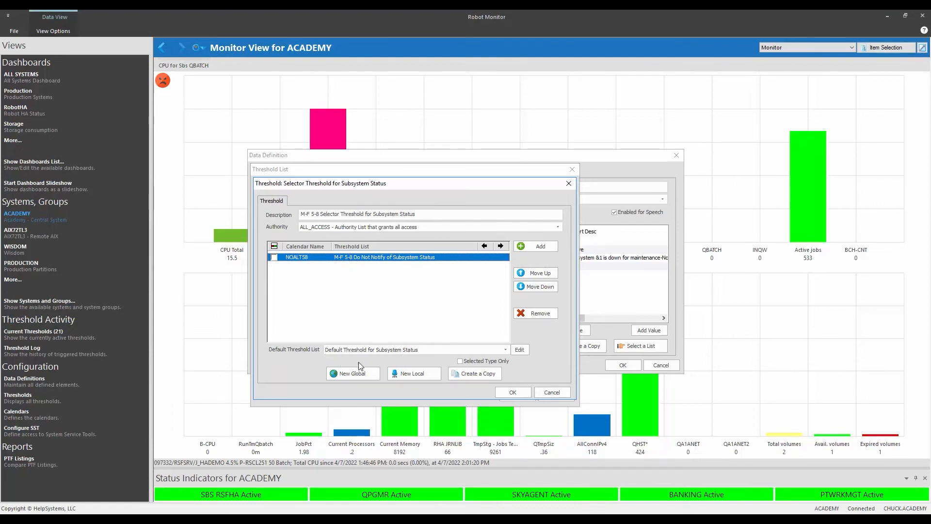
pyautogui.click(520, 350)
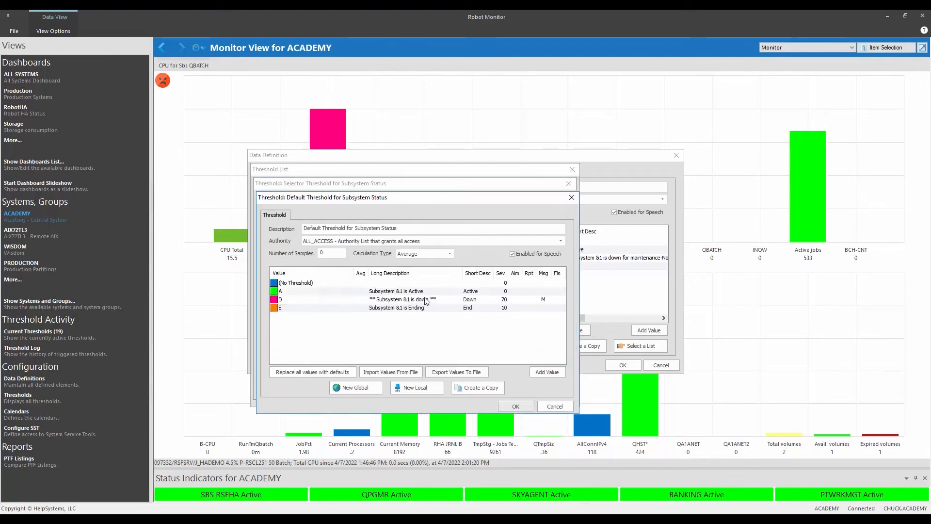
pyautogui.click(572, 197)
# Save the new selector and assign "M-F 5-8 Selector Threshold for Subsystem Status" as QPGMR's global threshold.
pyautogui.click(512, 392)
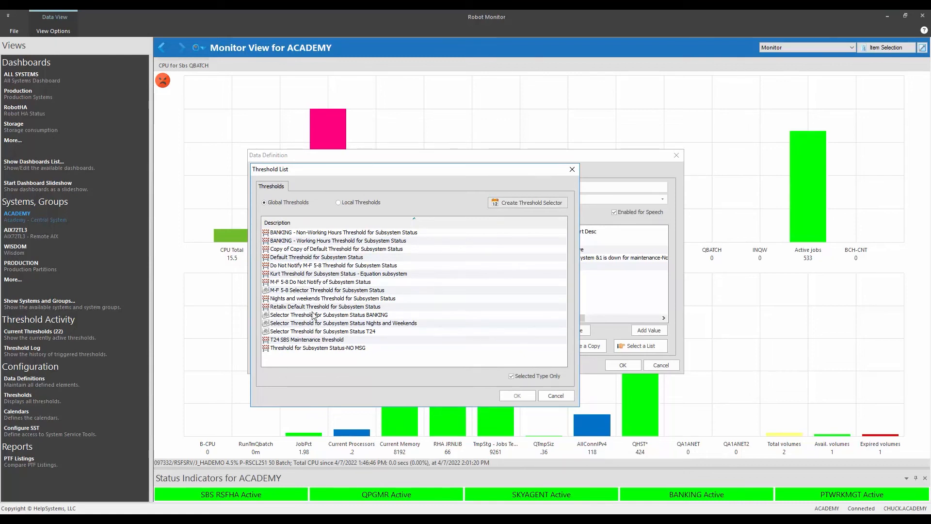
pyautogui.click(316, 282)
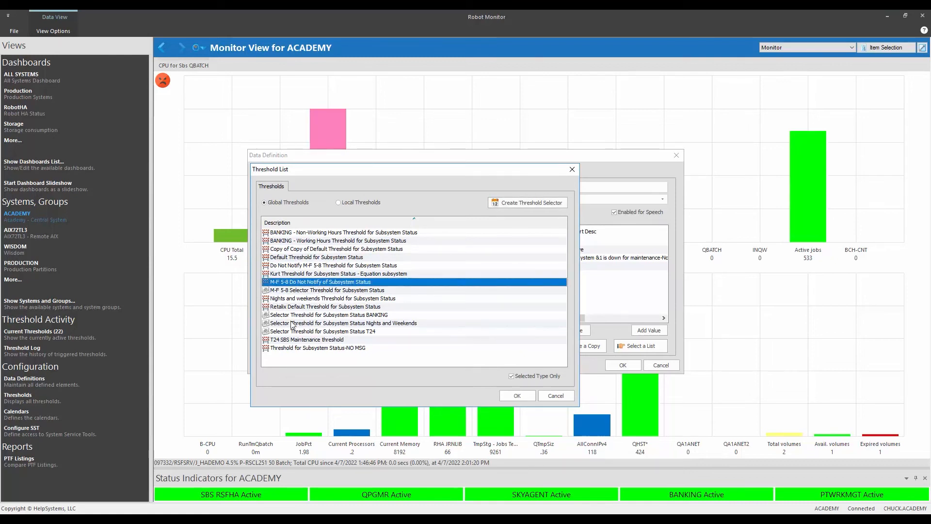
pyautogui.click(284, 291)
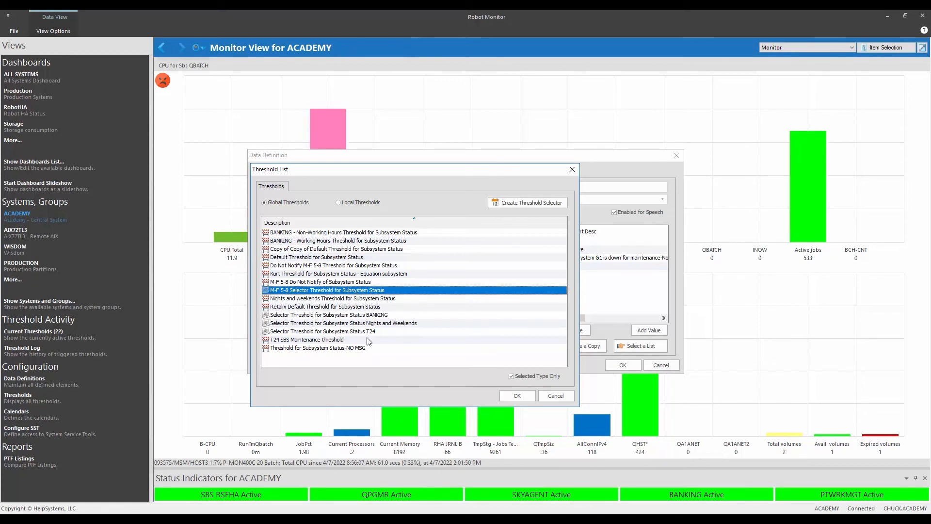
pyautogui.click(516, 395)
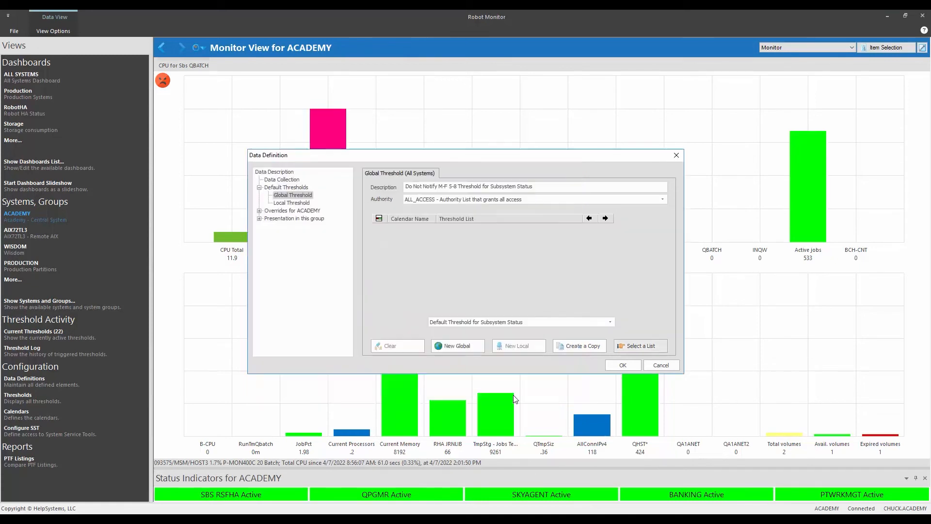
pyautogui.click(622, 363)
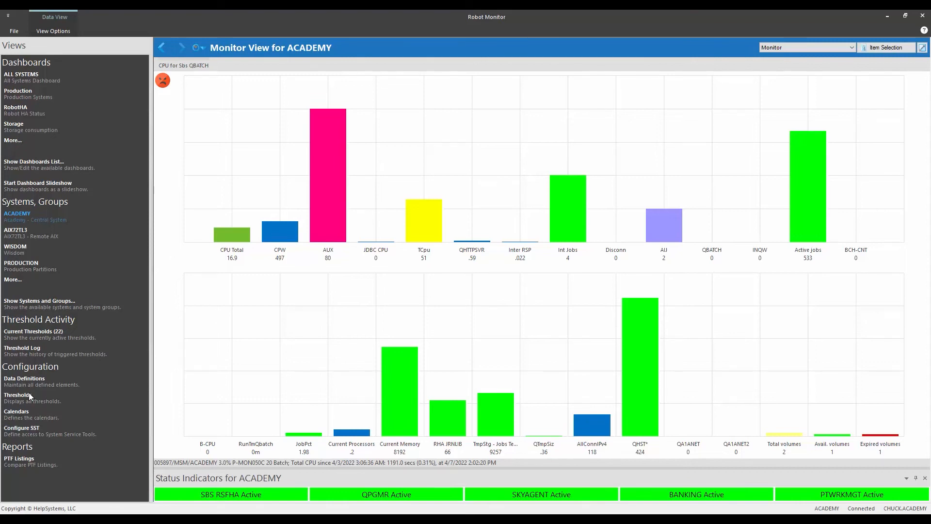
# In the calendar configuration, change the start hour of calendar rule CALRUL58MF and save the rule.
pyautogui.click(30, 410)
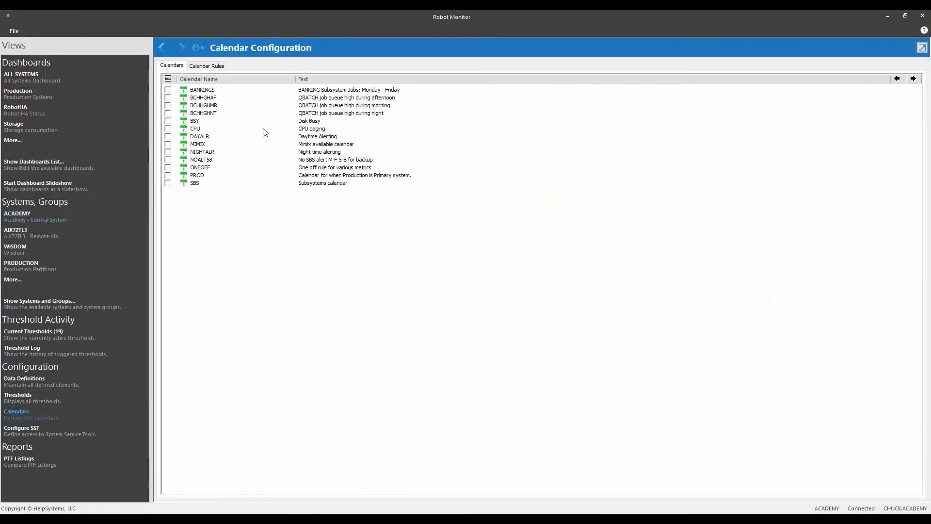
pyautogui.click(207, 65)
pyautogui.doubleClick(194, 129)
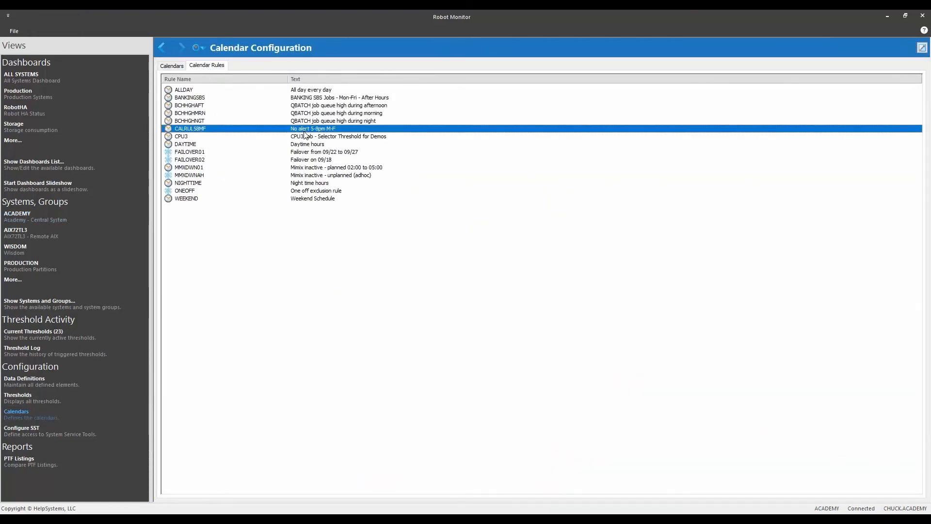
pyautogui.click(388, 228)
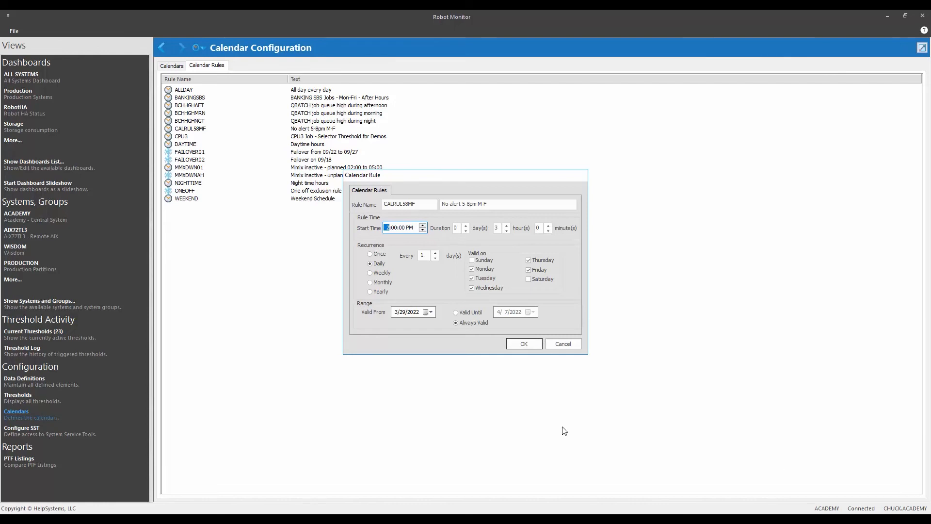
pyautogui.click(522, 345)
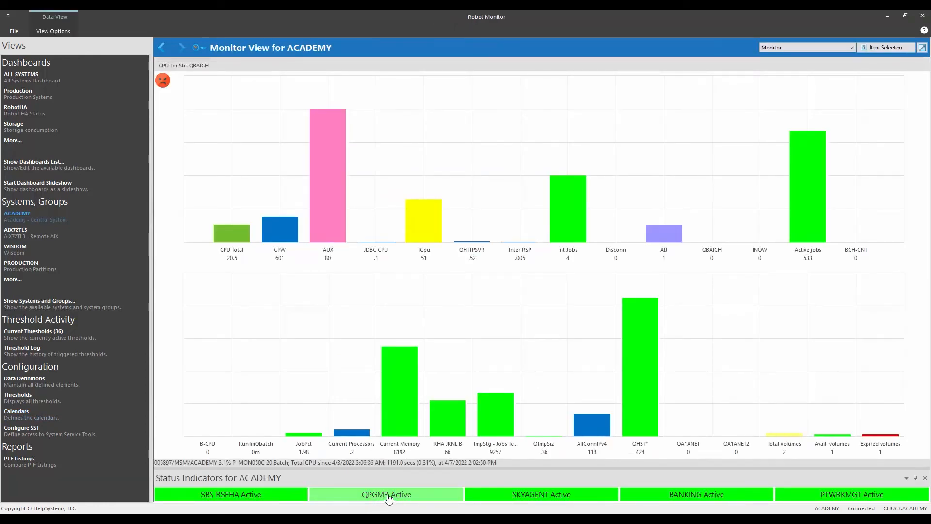
# View the QPGMR indicator's details, then switch to the ACADEMY terminal session and display message queue MSM/MONTHR with DSPMSG.
pyautogui.moveTo(388, 497)
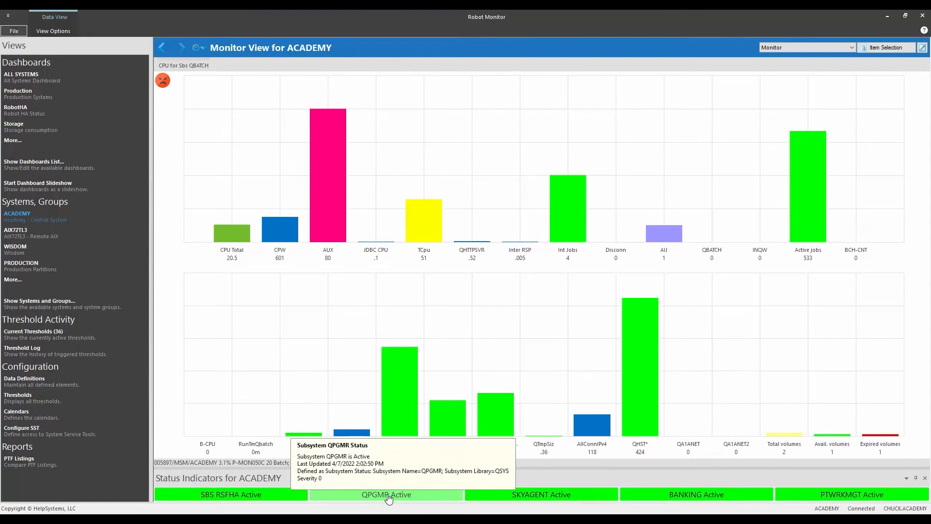
pyautogui.hotkey('alt', 'Tab')
pyautogui.write('dspmsg msm/monthr')
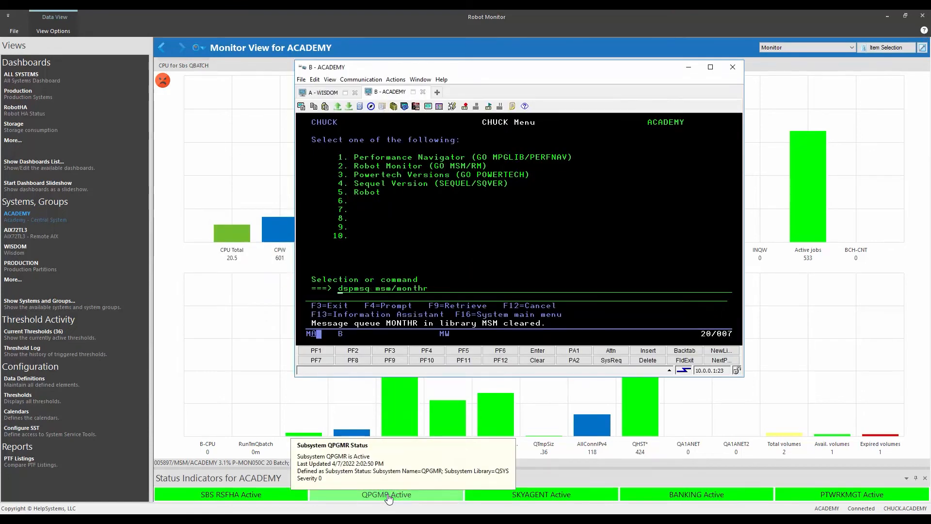
pyautogui.press('Return')
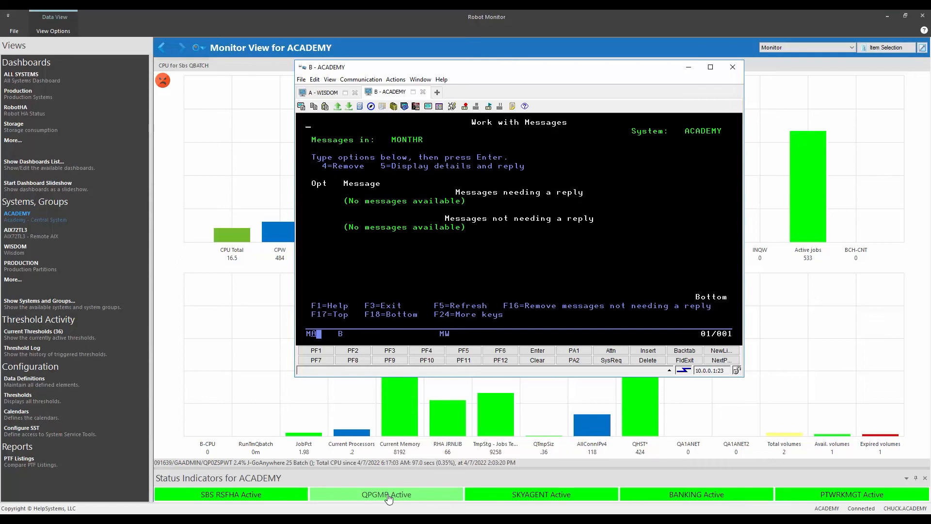
# Leave the message display and end subsystem QPGMR immediately with the command "endsbs qpgmr *immed".
pyautogui.press('F3')
pyautogui.write('endsbs qpgmr *immed')
pyautogui.press('Return')
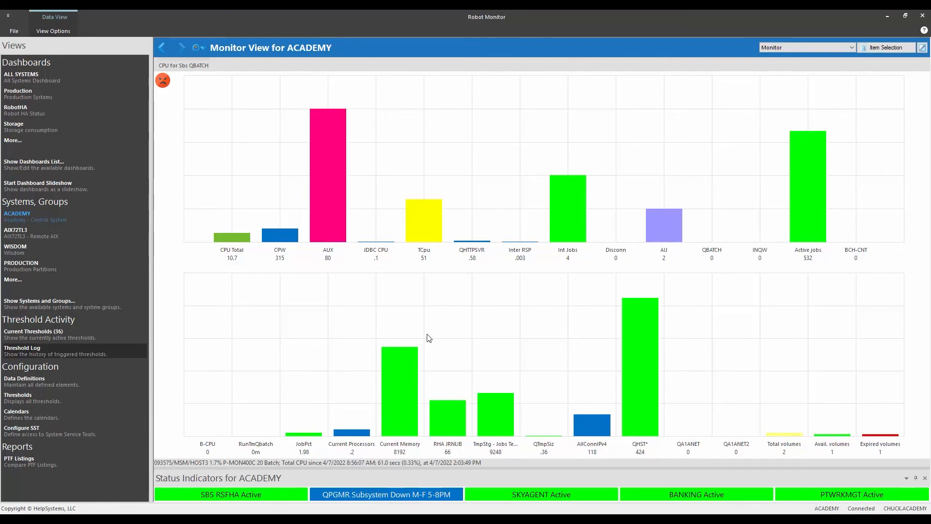
# Recheck message queue MSM/MONTHR in the terminal for QPGMR alerts and return to Robot Monitor.
pyautogui.hotkey('alt', 'Tab')
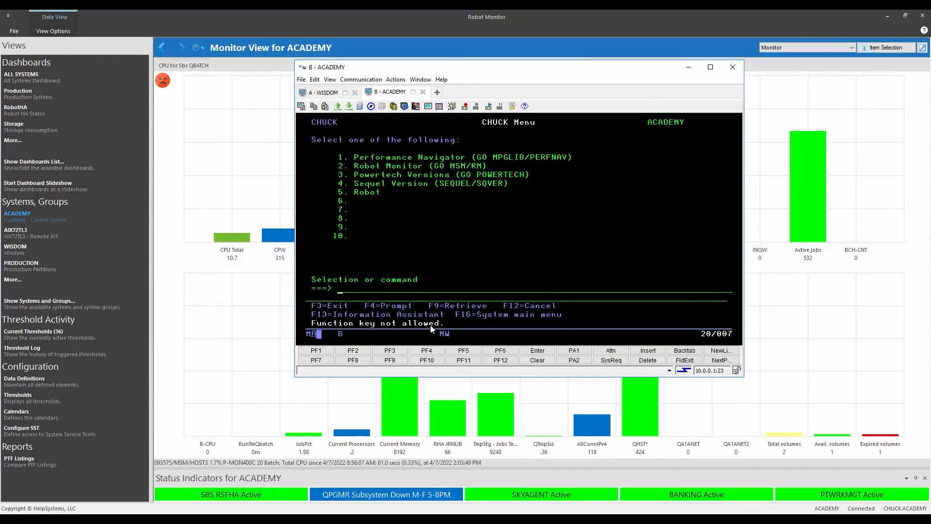
pyautogui.press('F9')
pyautogui.press('F9')
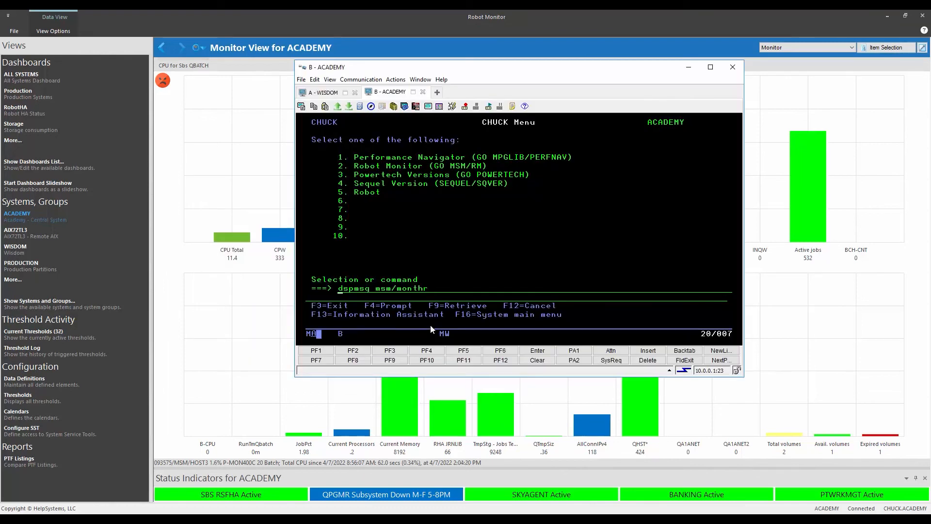
pyautogui.press('Return')
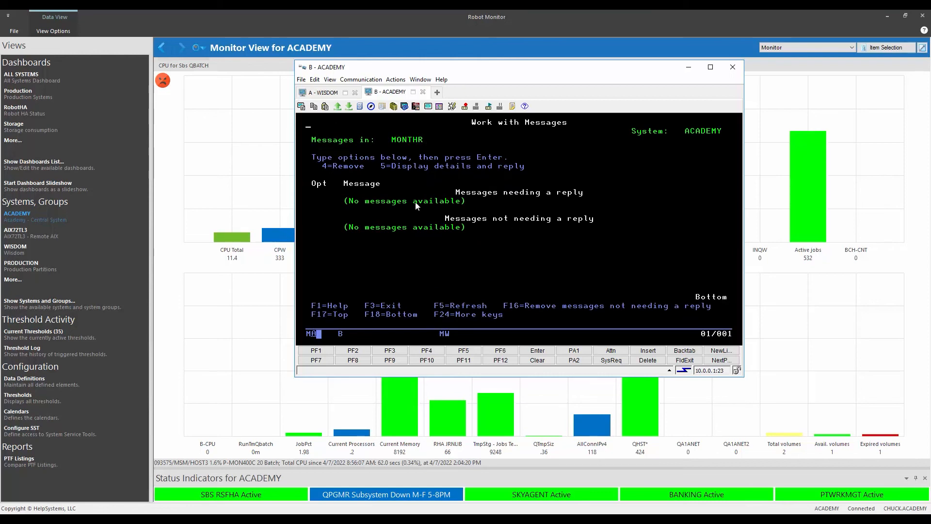
pyautogui.press('F3')
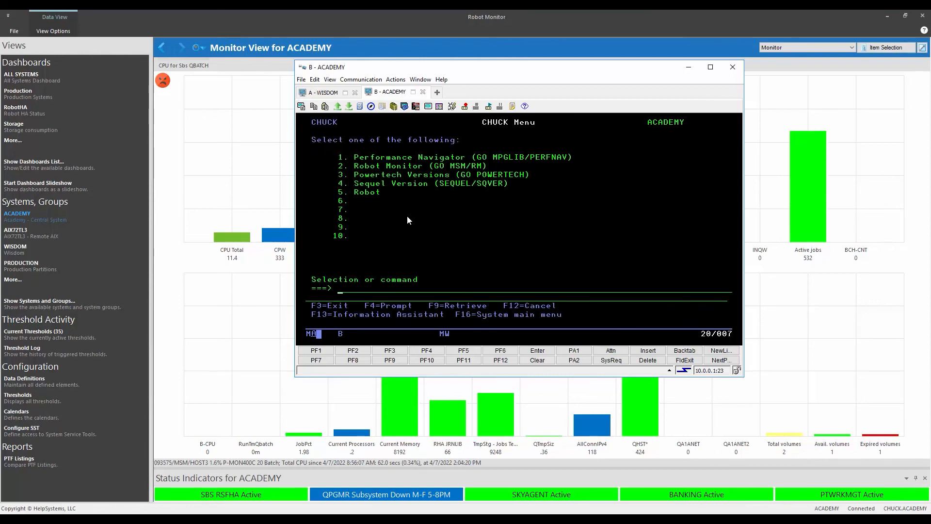
pyautogui.click(370, 27)
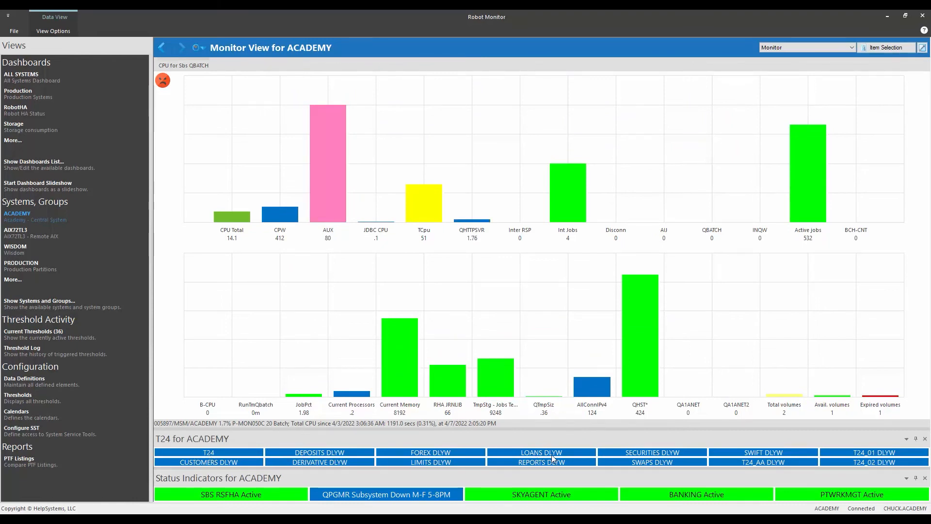
# Examine the T24 subsystem's global threshold selector and the values of its NOALT58 maintenance threshold without changing them.
pyautogui.rightClick(223, 453)
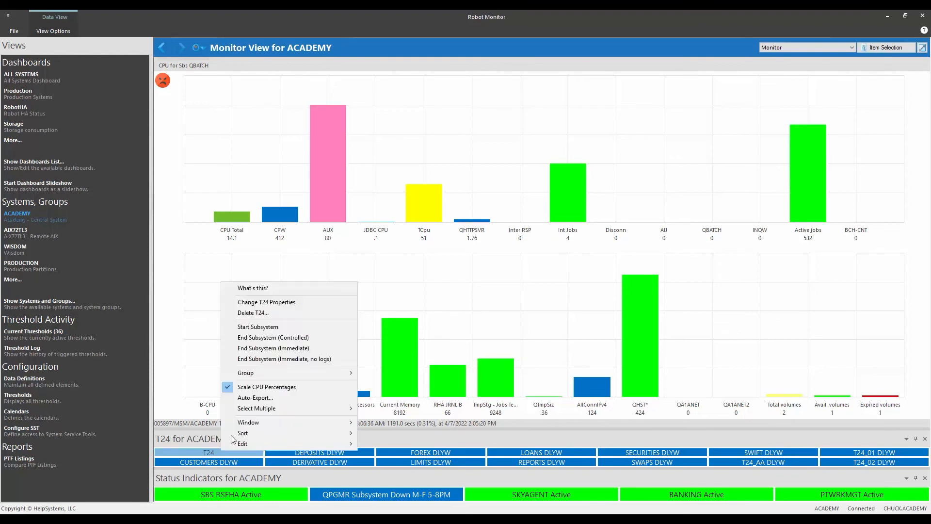
pyautogui.click(271, 303)
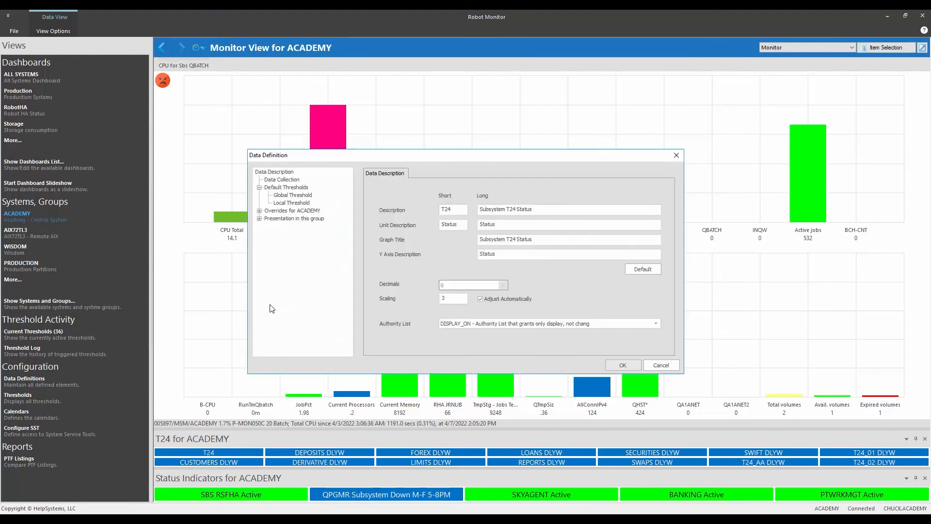
pyautogui.click(292, 195)
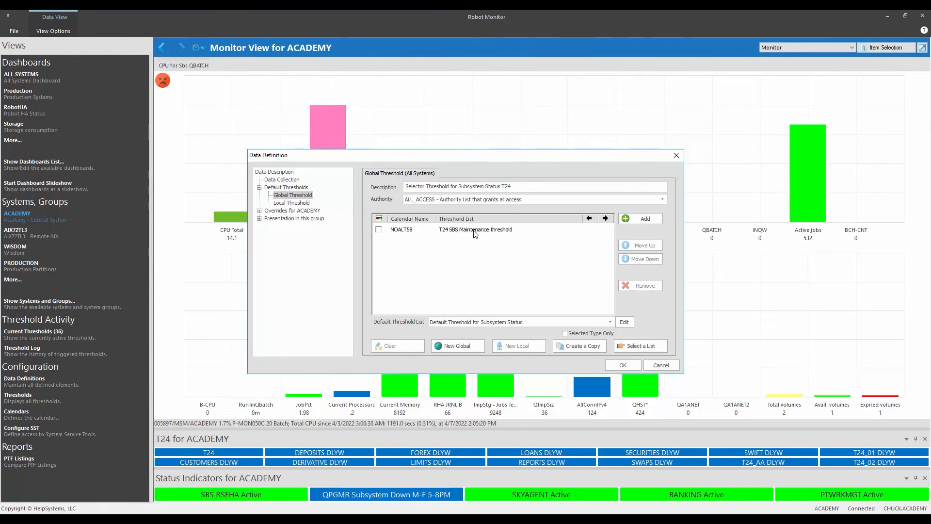
pyautogui.click(475, 233)
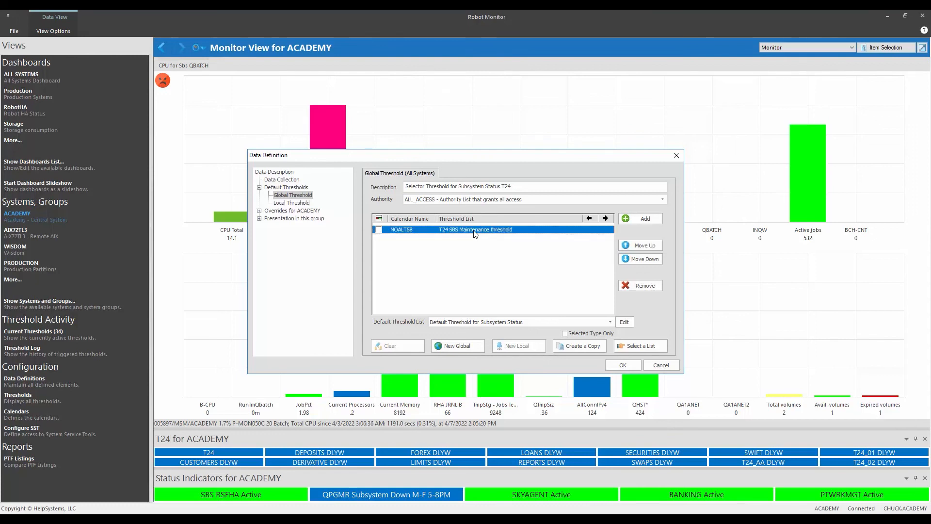
pyautogui.doubleClick(479, 233)
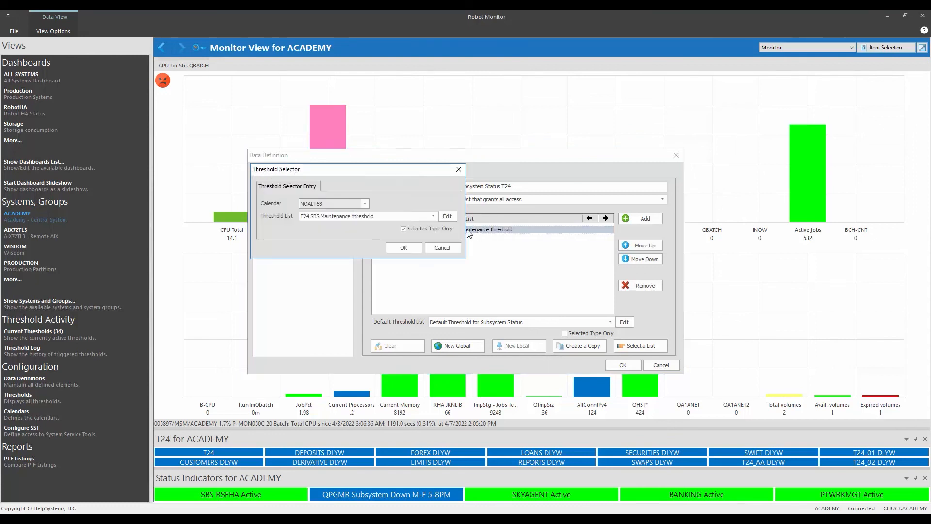
pyautogui.click(447, 217)
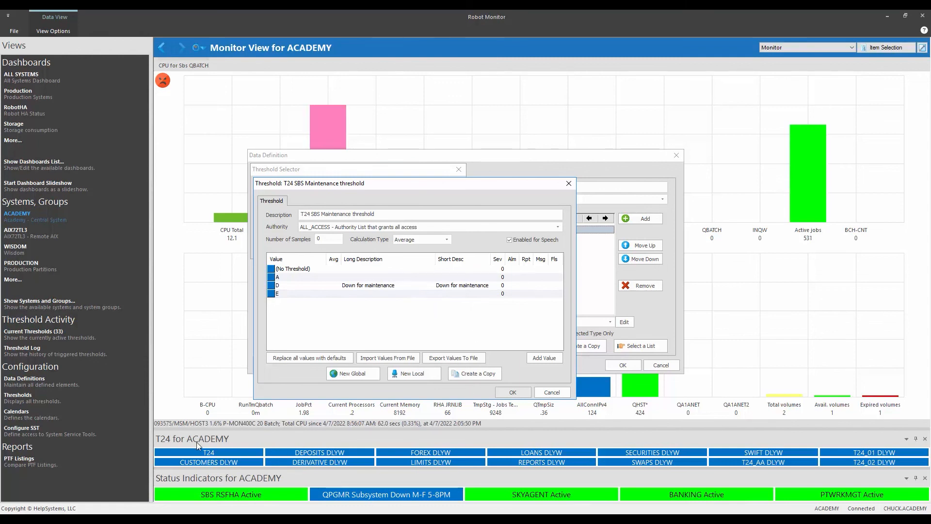
pyautogui.click(512, 391)
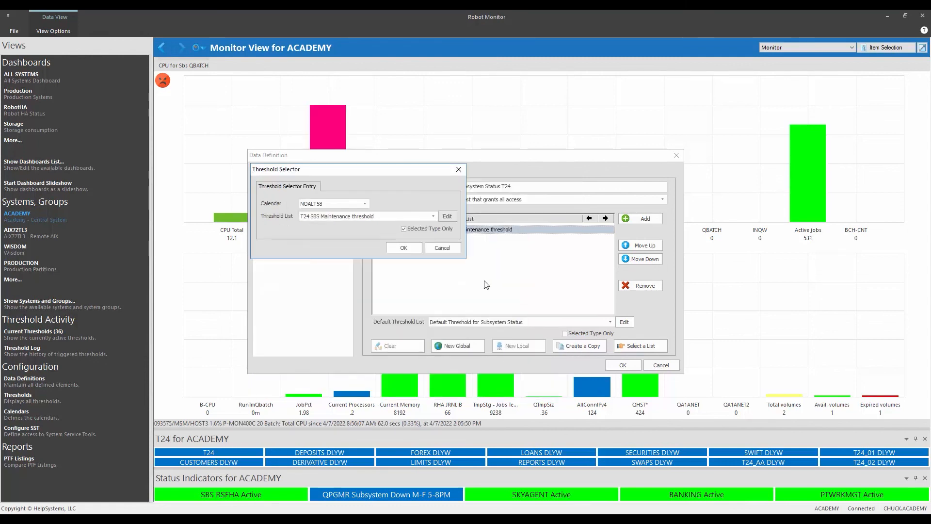
pyautogui.click(449, 248)
pyautogui.click(656, 365)
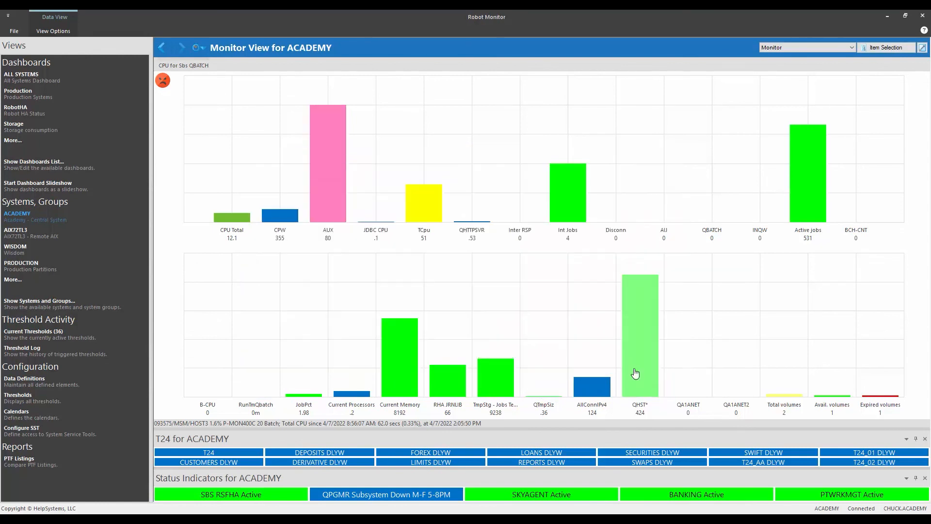
# Examine the DEPOSITS job's global threshold selector and the *NF value in its T24 jobs threshold without changing anything.
pyautogui.rightClick(338, 451)
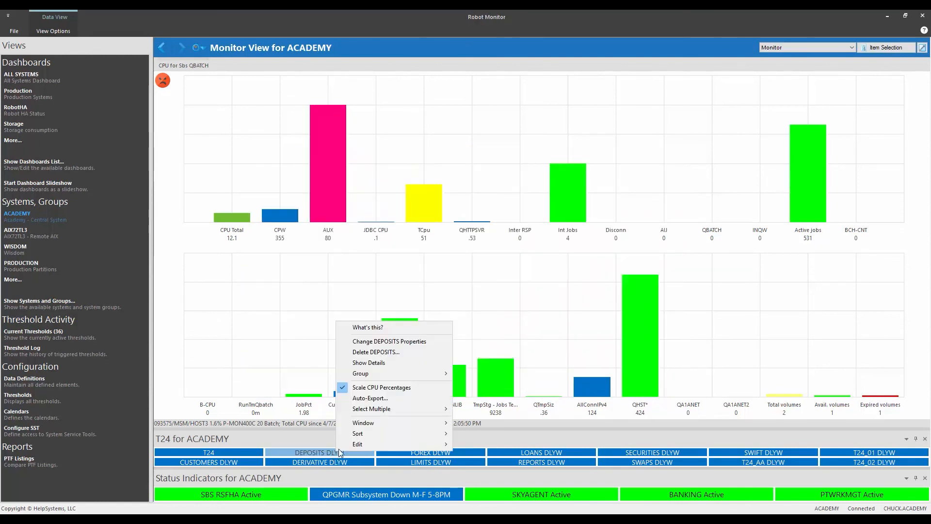
pyautogui.click(383, 342)
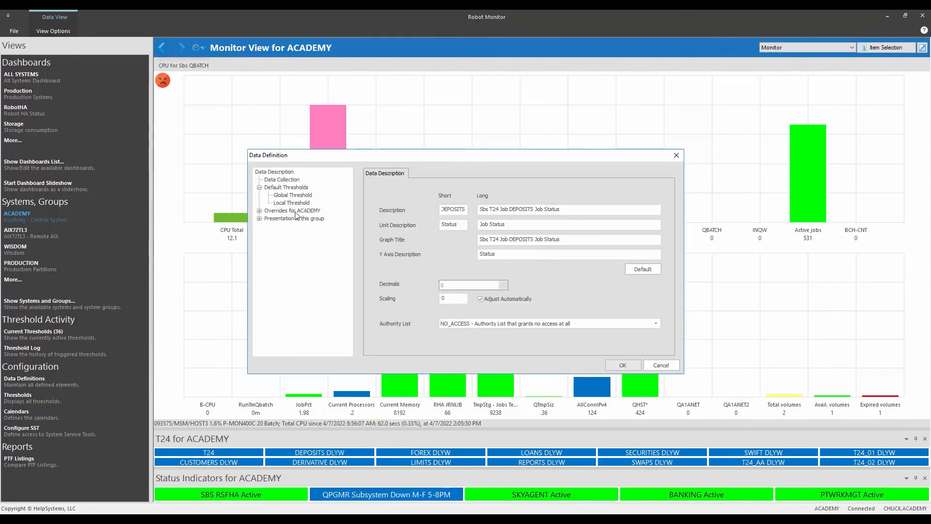
pyautogui.click(297, 195)
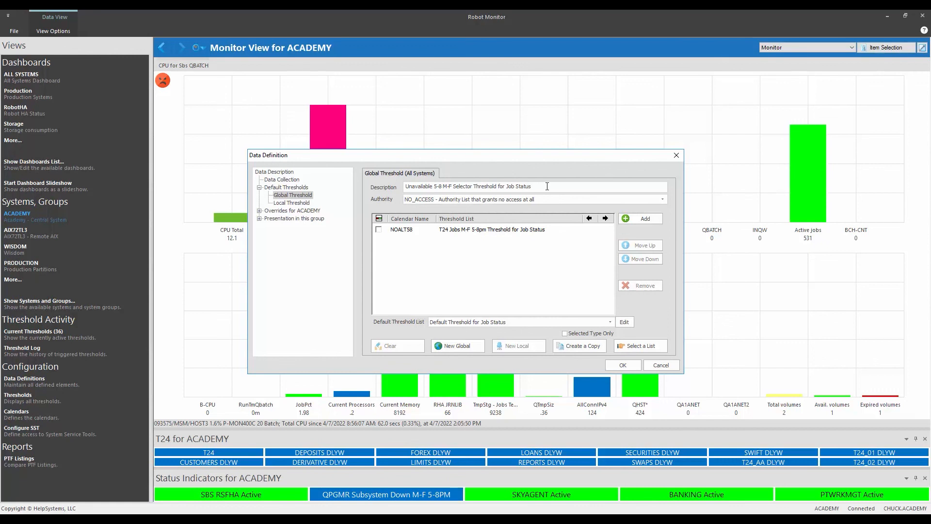
pyautogui.moveTo(547, 186); pyautogui.dragTo(507, 187)
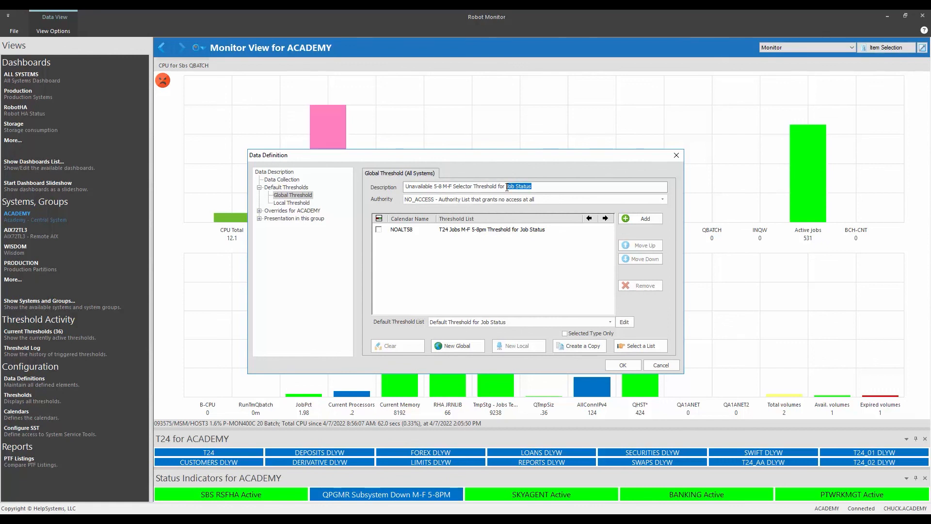
pyautogui.click(489, 231)
pyautogui.doubleClick(490, 232)
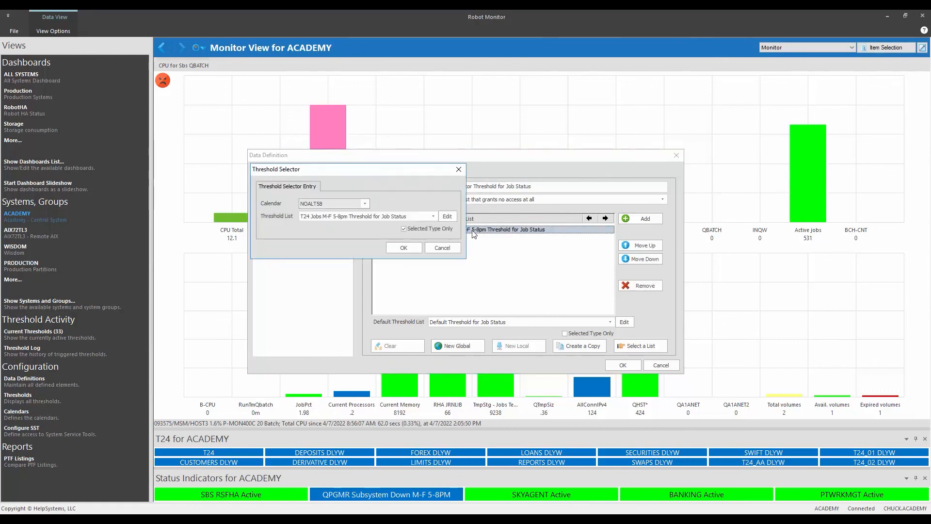
pyautogui.click(447, 216)
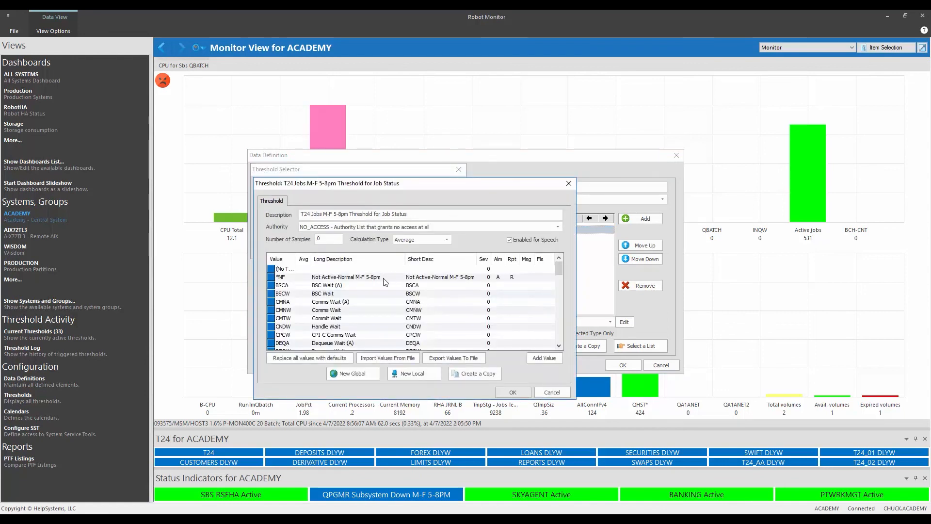
pyautogui.click(355, 278)
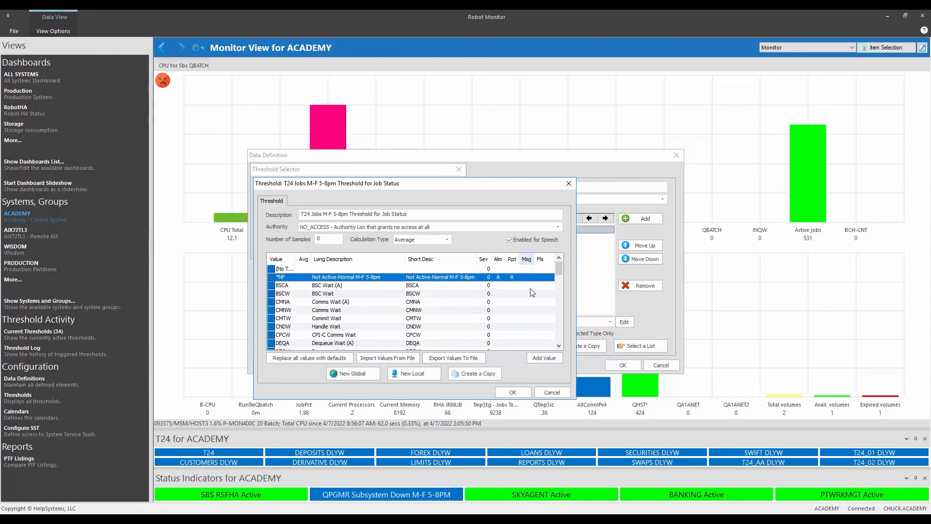
pyautogui.click(552, 395)
pyautogui.click(653, 367)
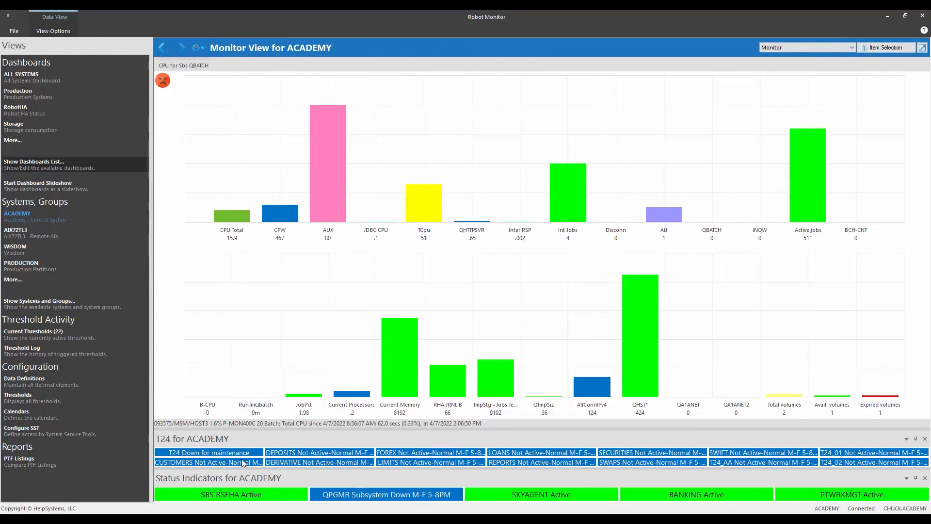
# Switch to the ACADEMY terminal session and check message queue MSM/MONTHR for alerts after the T24 subsystem shutdown.
pyautogui.click(156, 517)
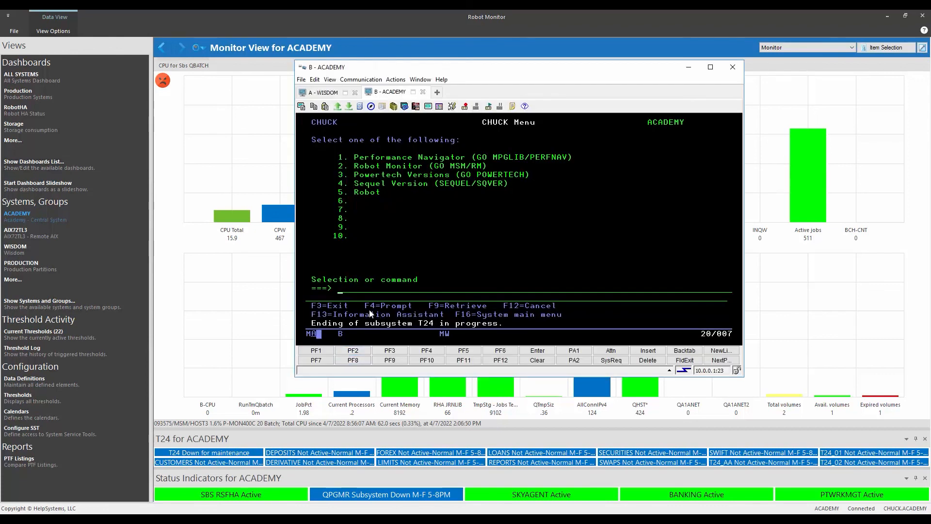
pyautogui.press('F9')
pyautogui.press('F9')
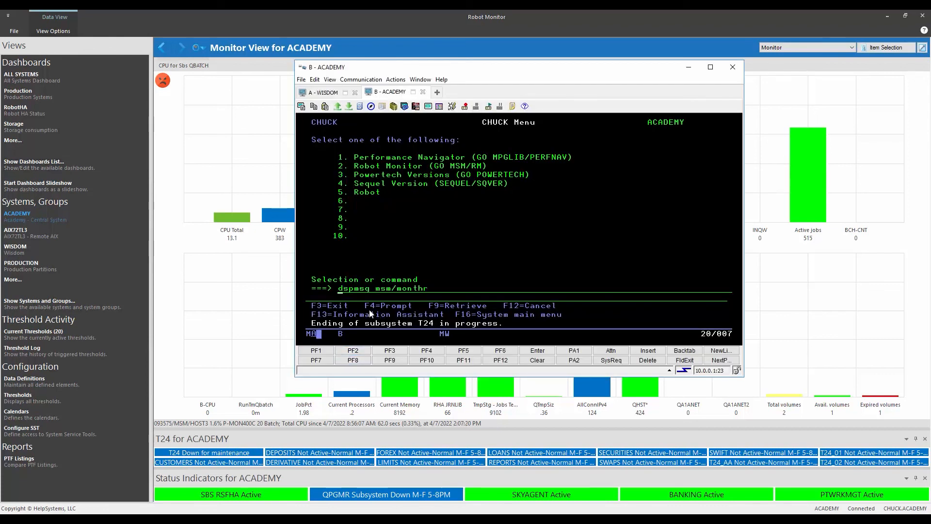
pyautogui.press('Return')
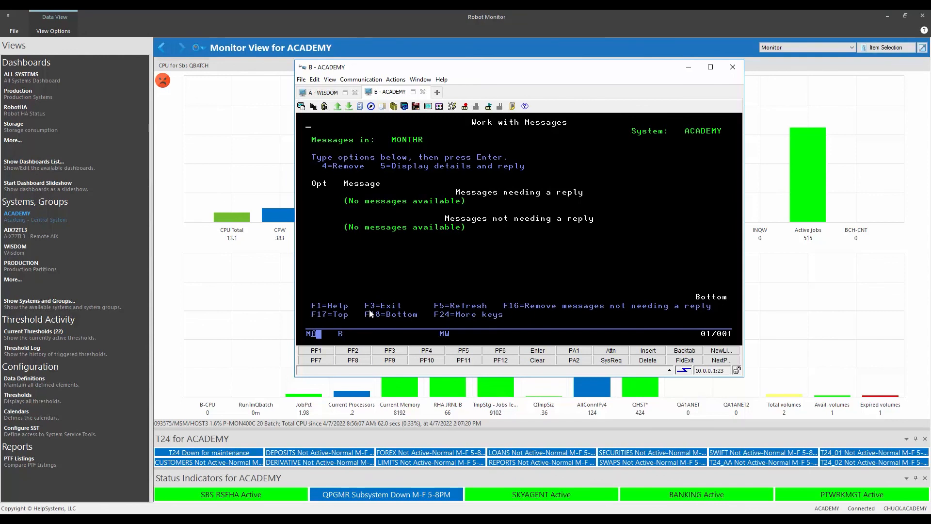